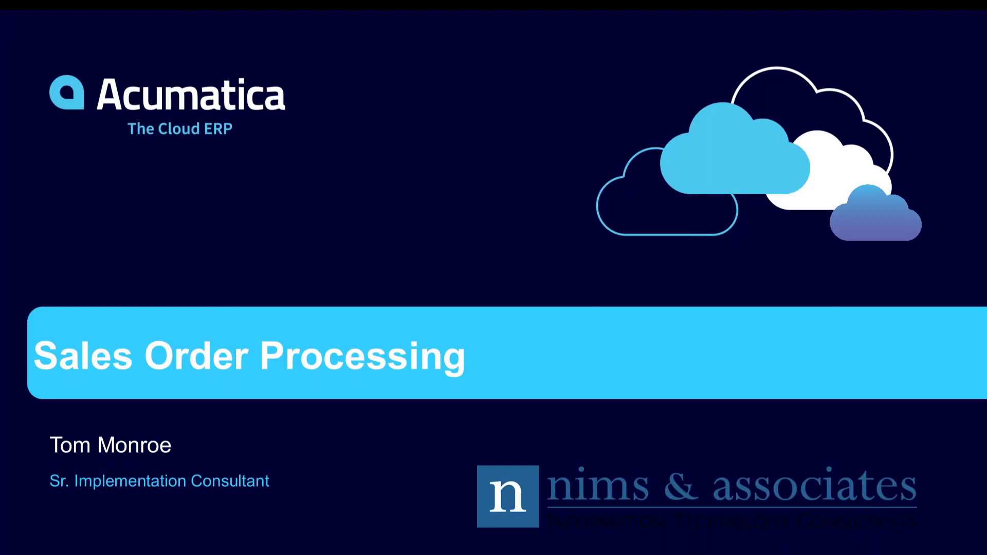
Step: Advance the presentation from the title slide to the agenda slide
{"action": "key", "text": "Right"}
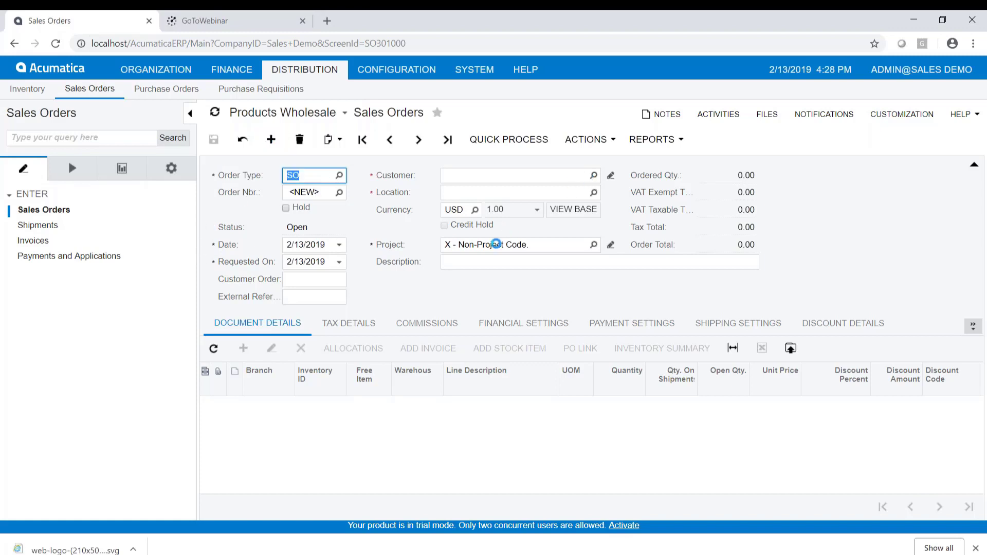
Step: Set customer ABARTENDE and add a line for 1 Acer Laptop Computer (AACOMPUT) at 500.00
{"action": "key", "text": "Return"}
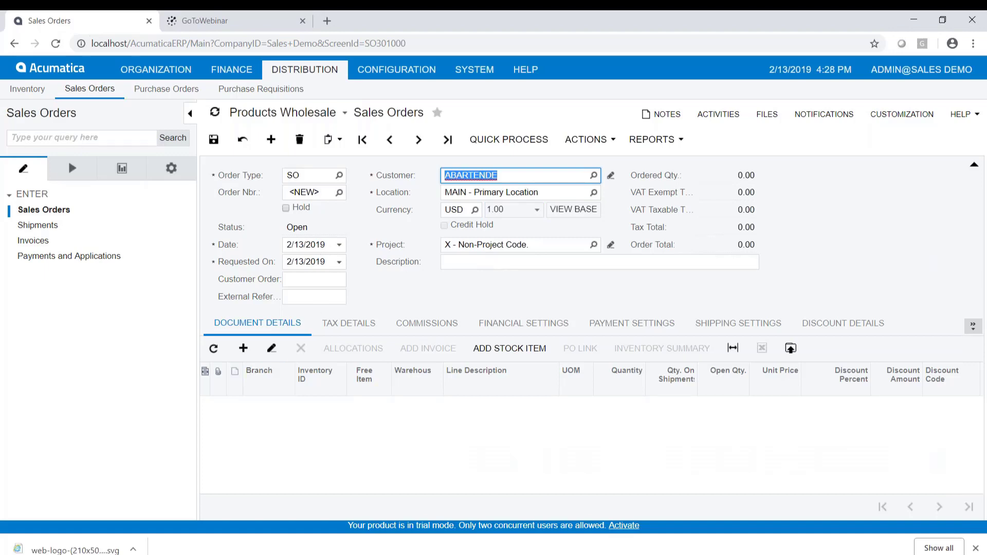
{"action": "left_click", "coordinate": [243, 350]}
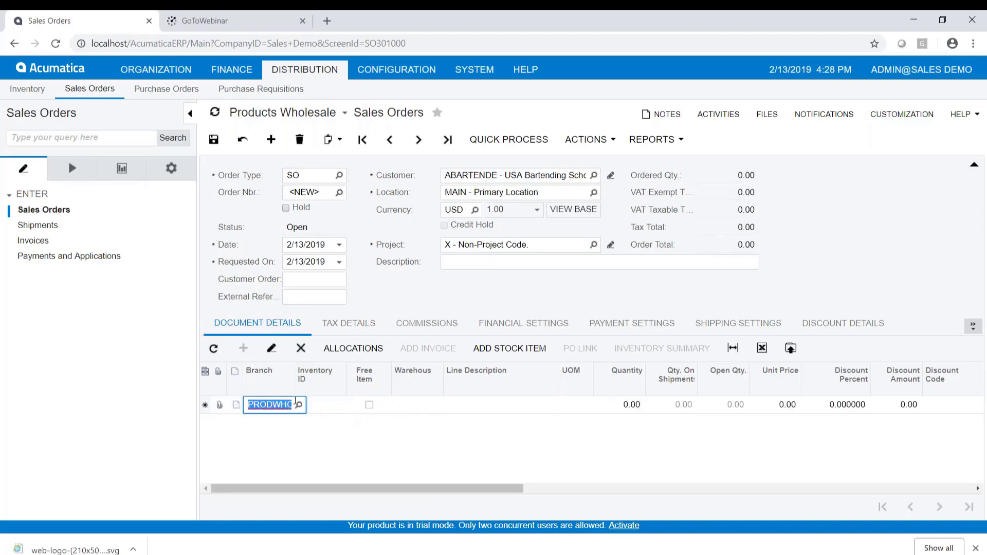
{"action": "left_click", "coordinate": [325, 409]}
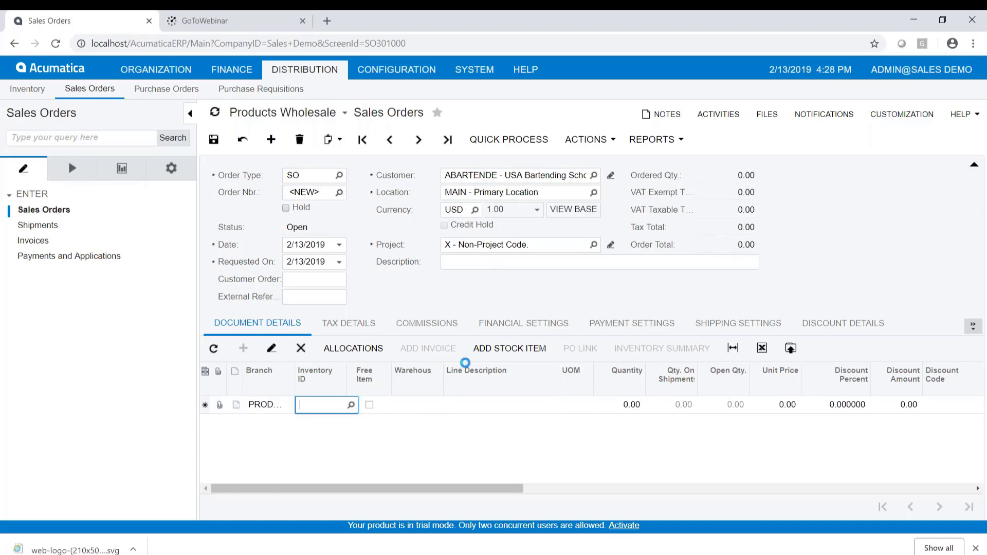
{"action": "key", "text": "F3"}
{"action": "key", "text": "Return"}
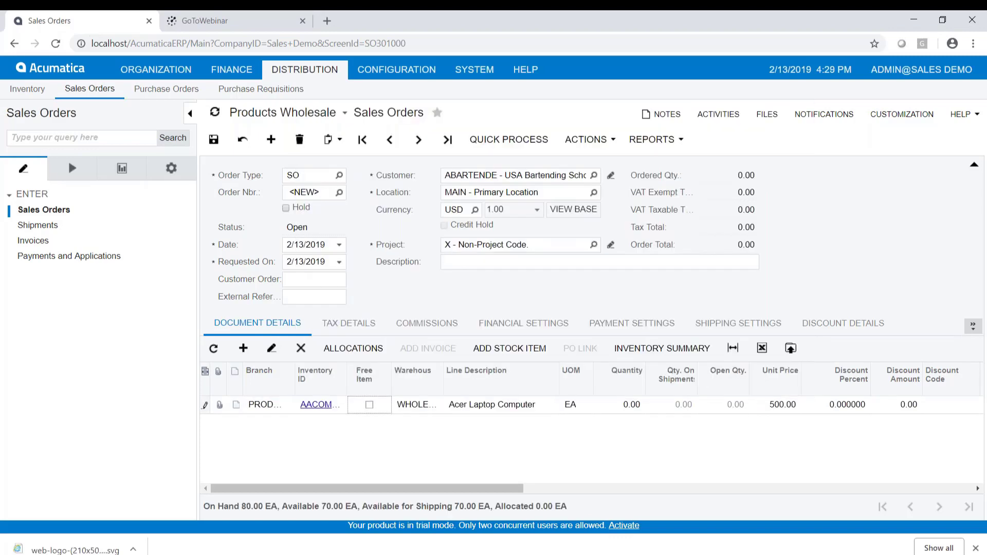
{"action": "key", "text": "Tab"}
{"action": "key", "text": "Tab"}
{"action": "key", "text": "Tab"}
{"action": "key", "text": "Tab"}
{"action": "type", "text": "1"}
{"action": "key", "text": "Tab"}
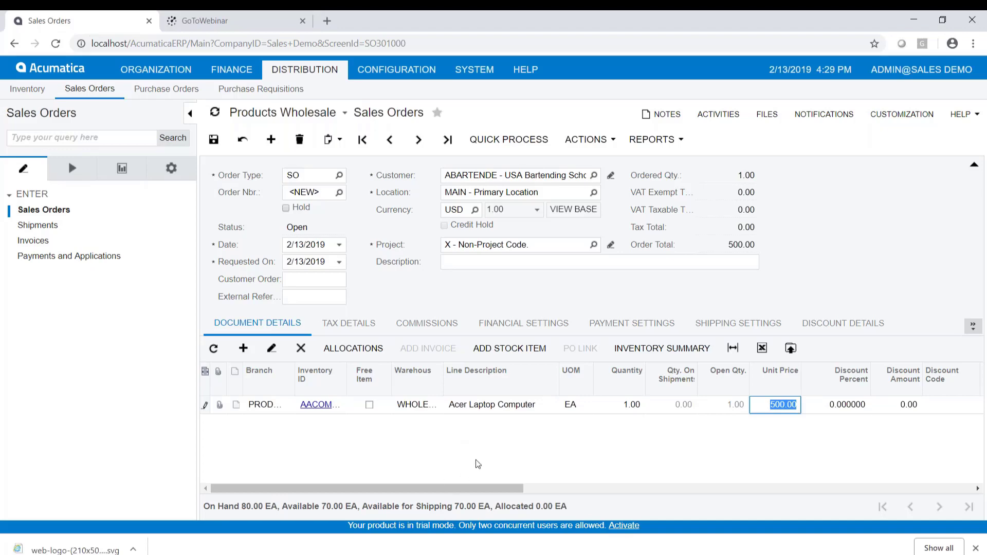
{"action": "key", "text": "Tab"}
{"action": "key", "text": "Tab"}
{"action": "key", "text": "Tab"}
{"action": "key", "text": "Tab"}
{"action": "key", "text": "Tab"}
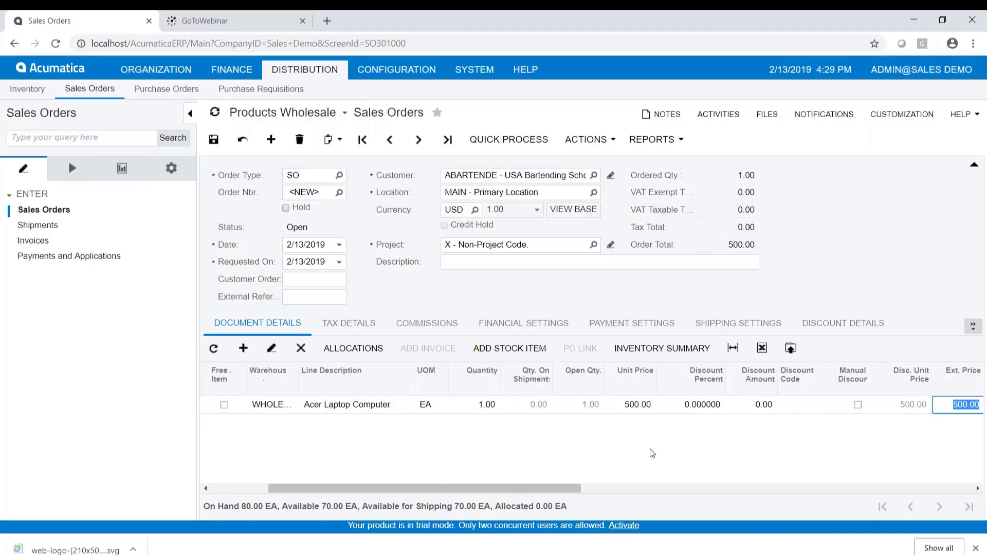
Step: Set the line's Ship On date to 2/15/2019 and move through the remaining line fields
{"action": "key", "text": "Tab"}
{"action": "key", "text": "Tab"}
{"action": "key", "text": "Tab"}
{"action": "key", "text": "Tab"}
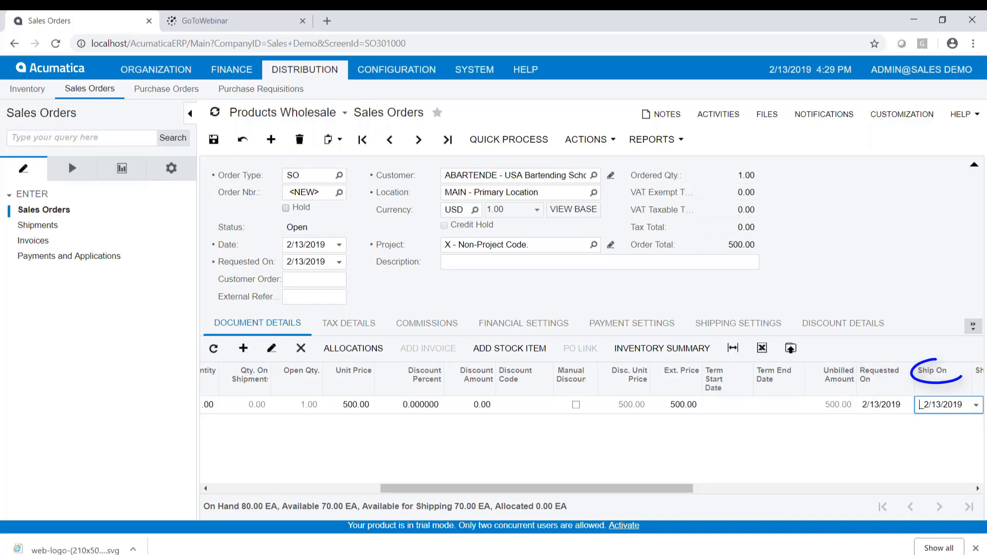
{"action": "left_click", "coordinate": [976, 405]}
{"action": "left_click", "coordinate": [948, 307]}
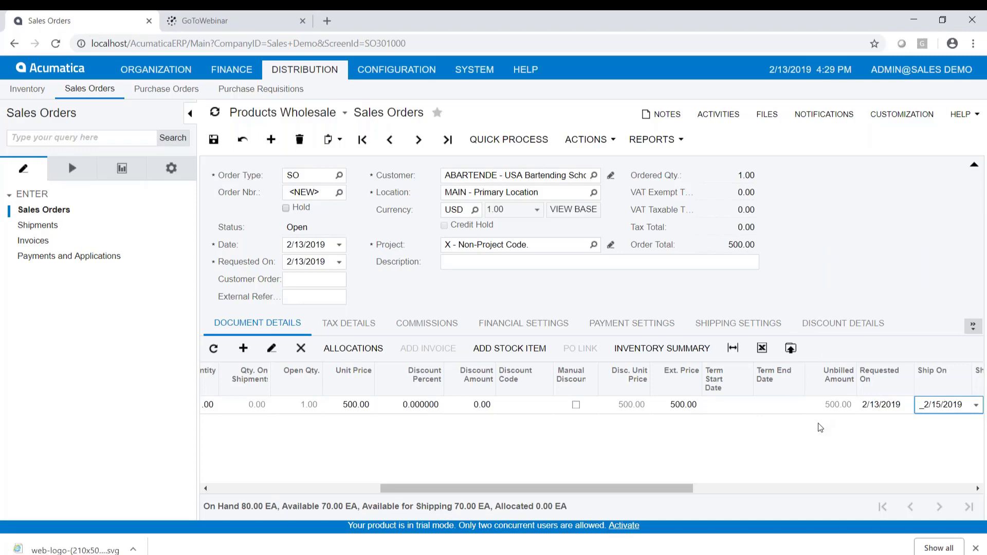
{"action": "key", "text": "Tab"}
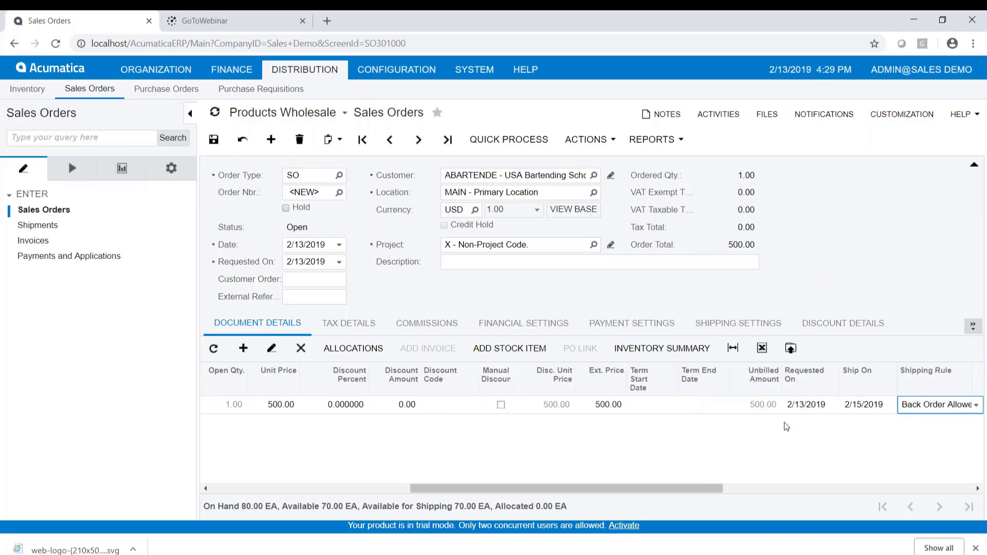
{"action": "key", "text": "Tab"}
{"action": "key", "text": "Tab"}
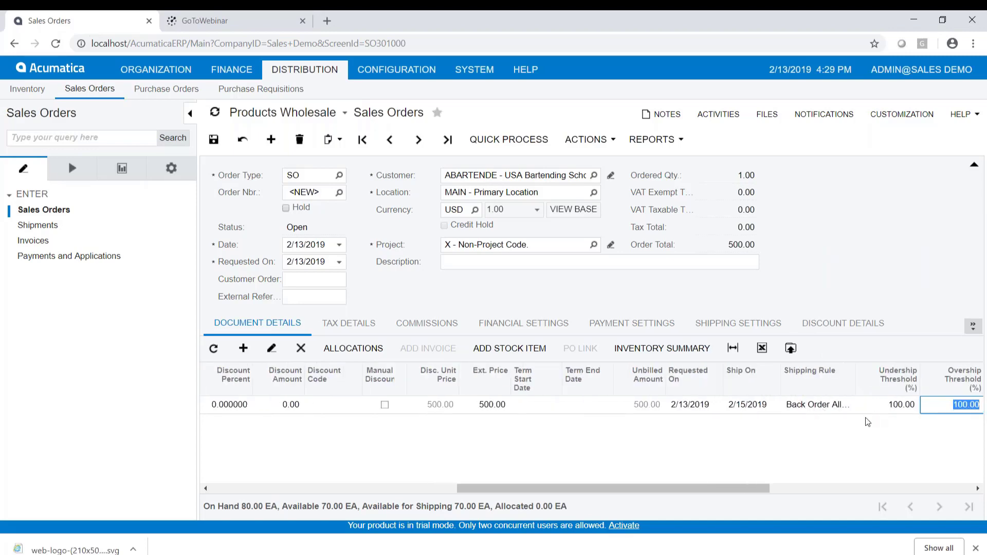
{"action": "key", "text": "Tab"}
{"action": "key", "text": "Tab"}
{"action": "key", "text": "Tab"}
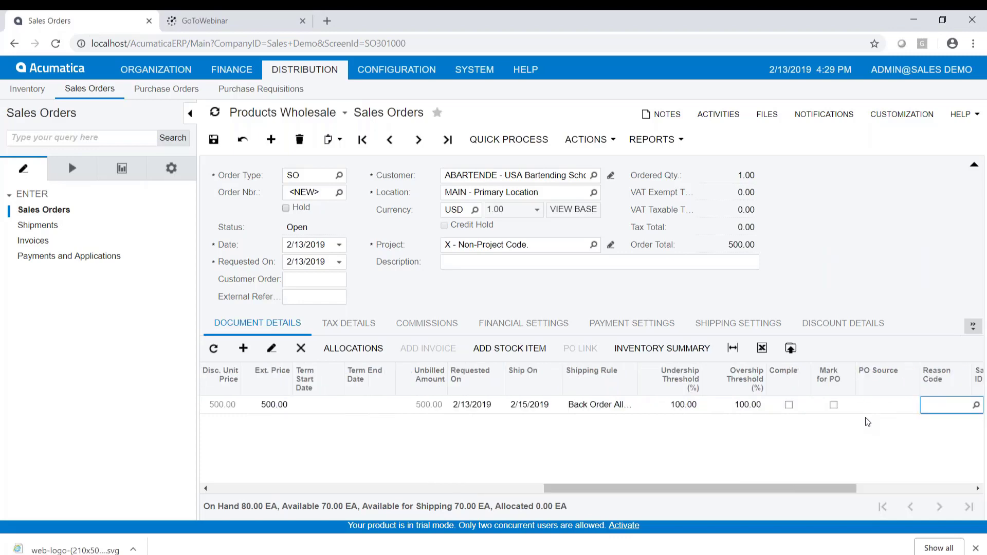
{"action": "key", "text": "Tab"}
{"action": "key", "text": "Tab"}
{"action": "key", "text": "Tab"}
{"action": "key", "text": "Tab"}
{"action": "key", "text": "Tab"}
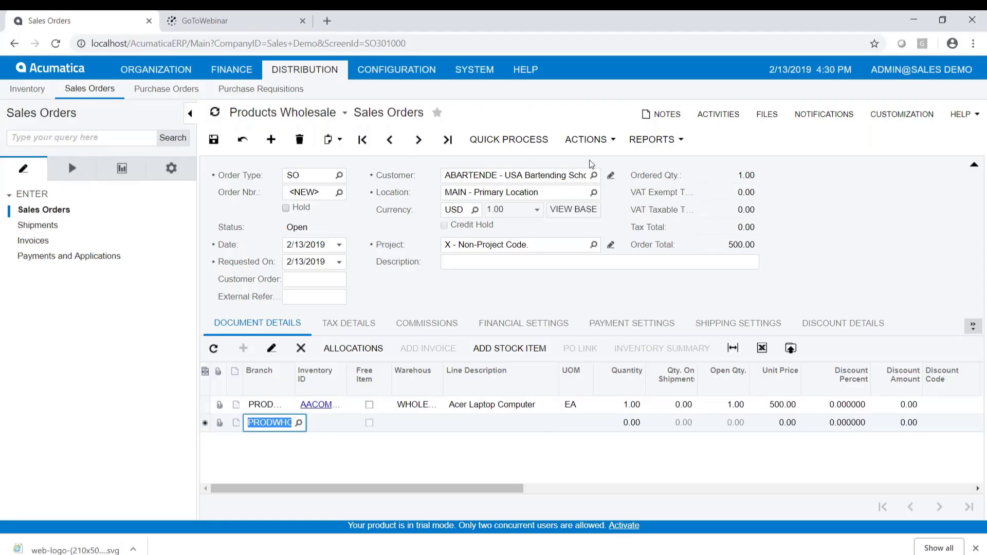
Step: Create a shipment from the laptop order with shipment date 2/15/2019
{"action": "left_click", "coordinate": [589, 141]}
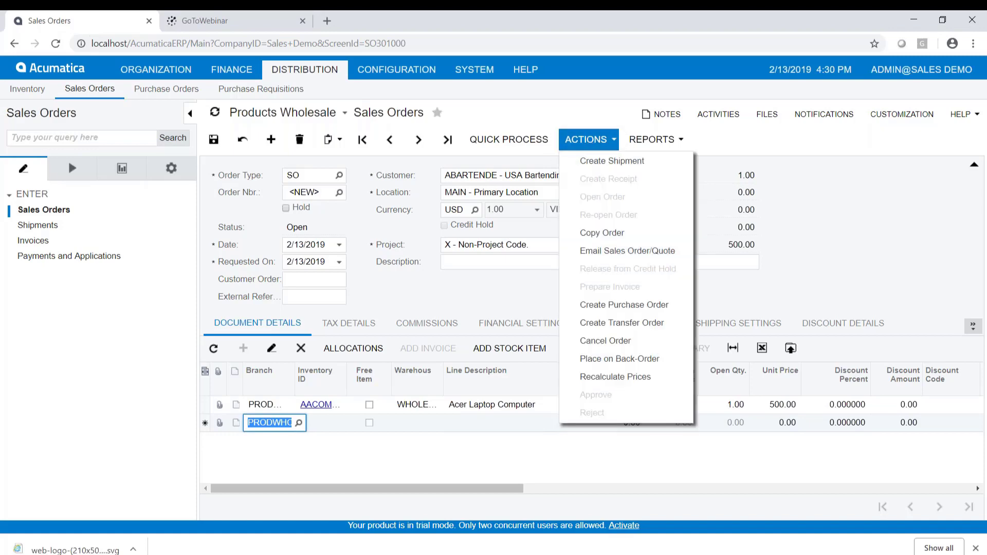
{"action": "left_click", "coordinate": [597, 161]}
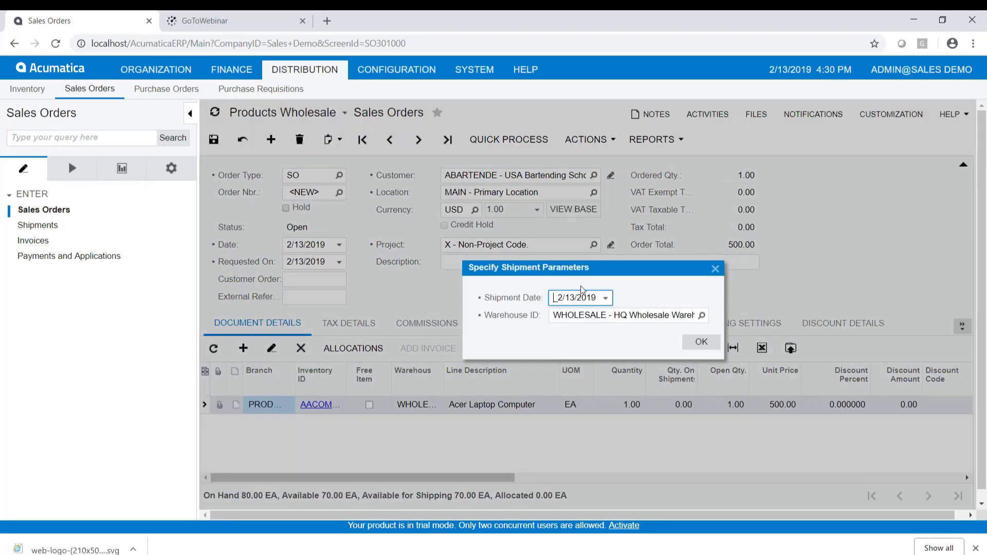
{"action": "left_click", "coordinate": [606, 299]}
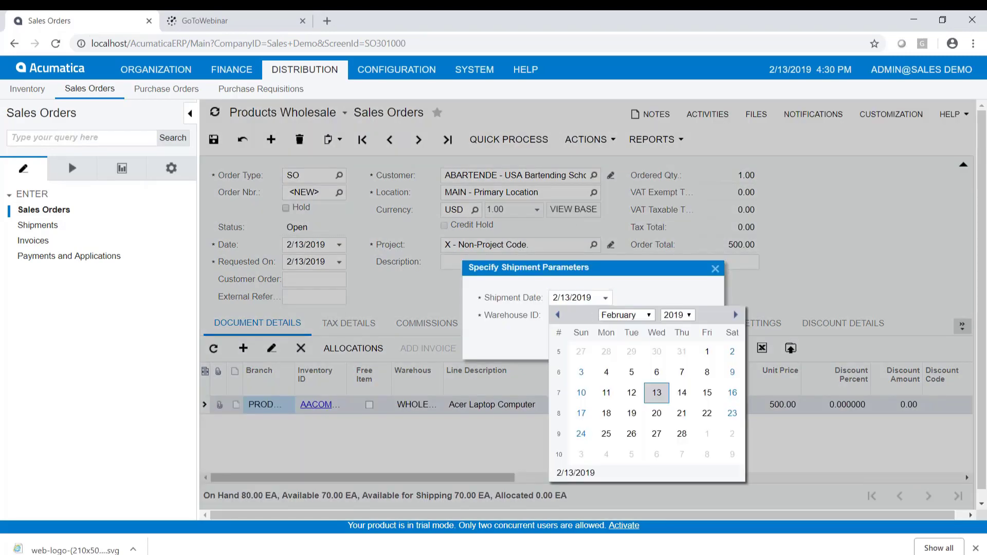
{"action": "left_click", "coordinate": [708, 393]}
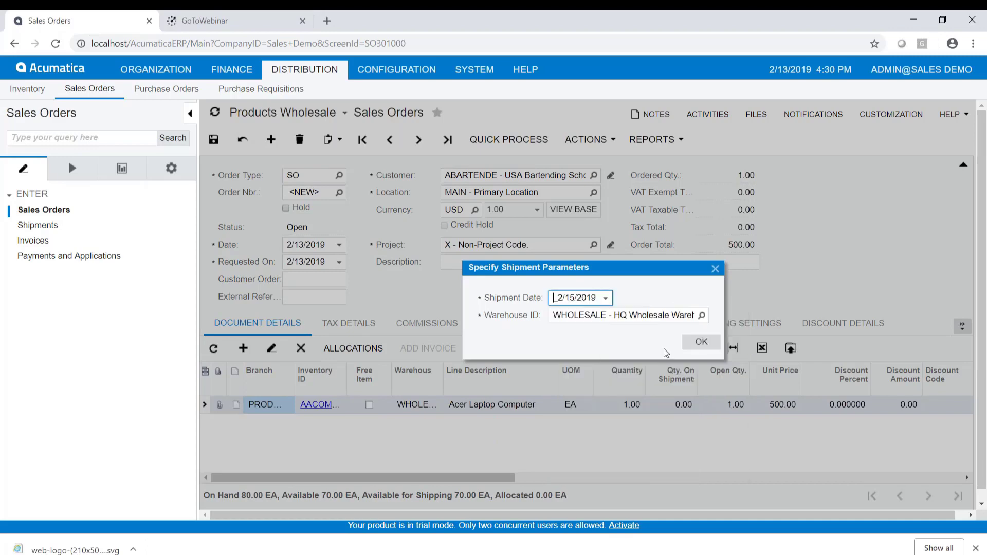
{"action": "left_click", "coordinate": [690, 345]}
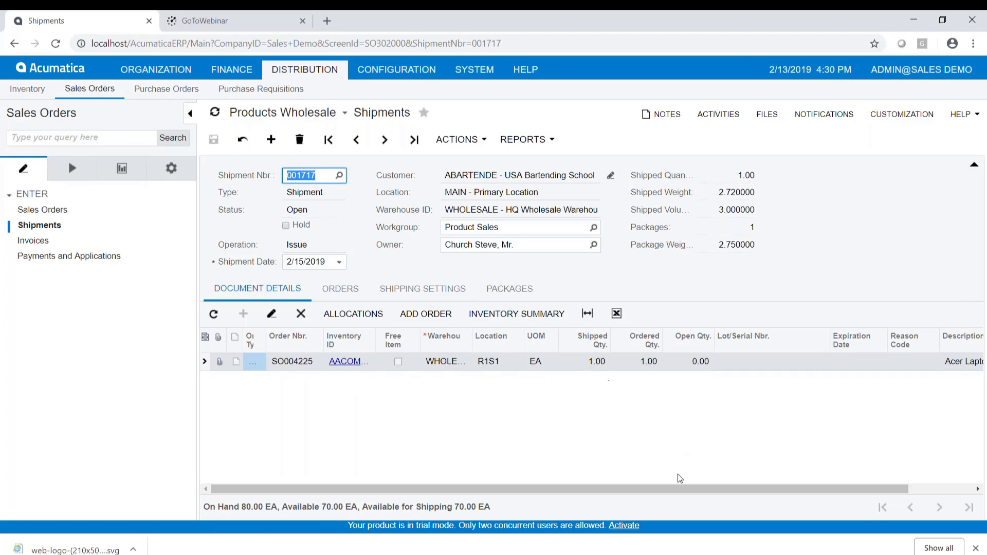
Step: Confirm shipment 001717
{"action": "mouse_move", "coordinate": [681, 486]}
{"action": "left_mouse_down"}
{"action": "mouse_move", "coordinate": [751, 483]}
{"action": "mouse_move", "coordinate": [673, 479]}
{"action": "left_mouse_up"}
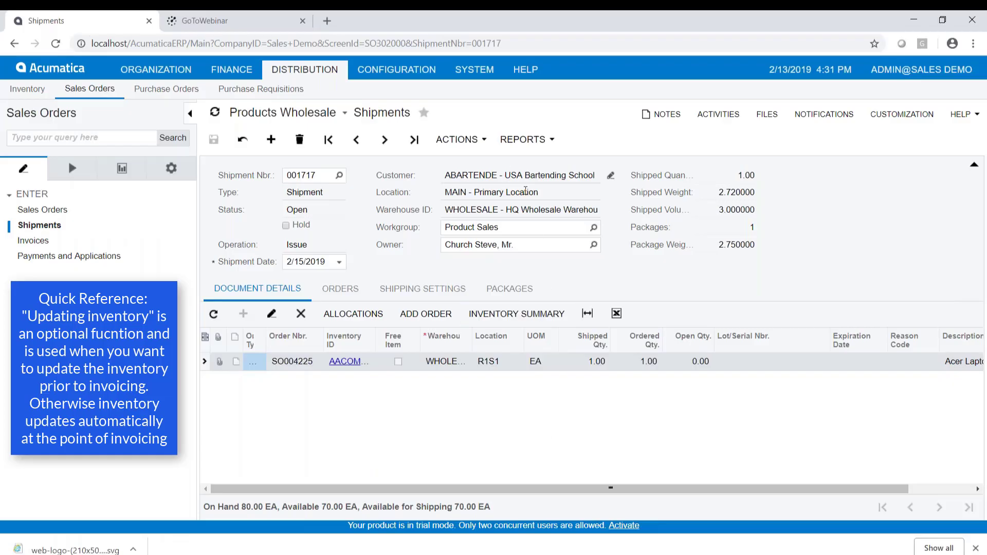
{"action": "left_click", "coordinate": [465, 140]}
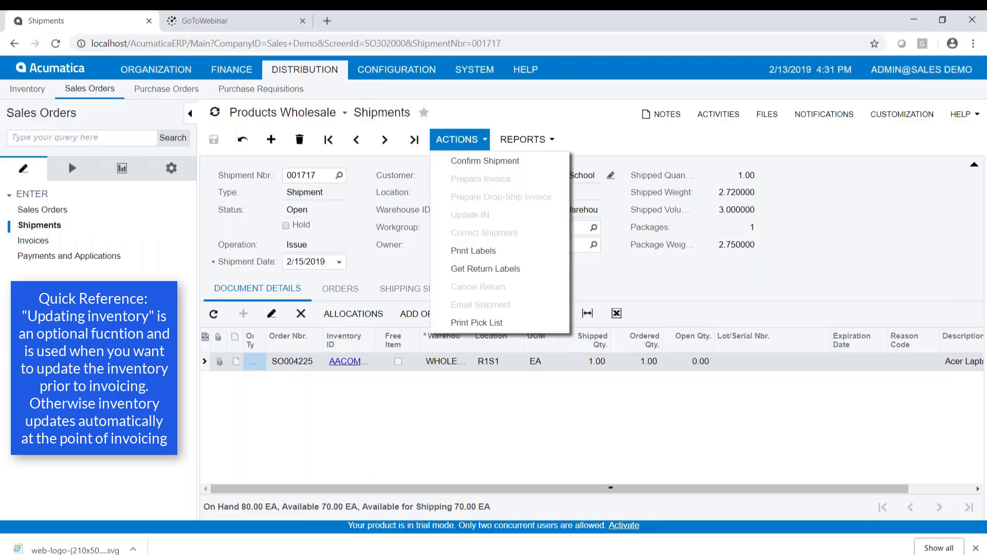
{"action": "left_click", "coordinate": [477, 162]}
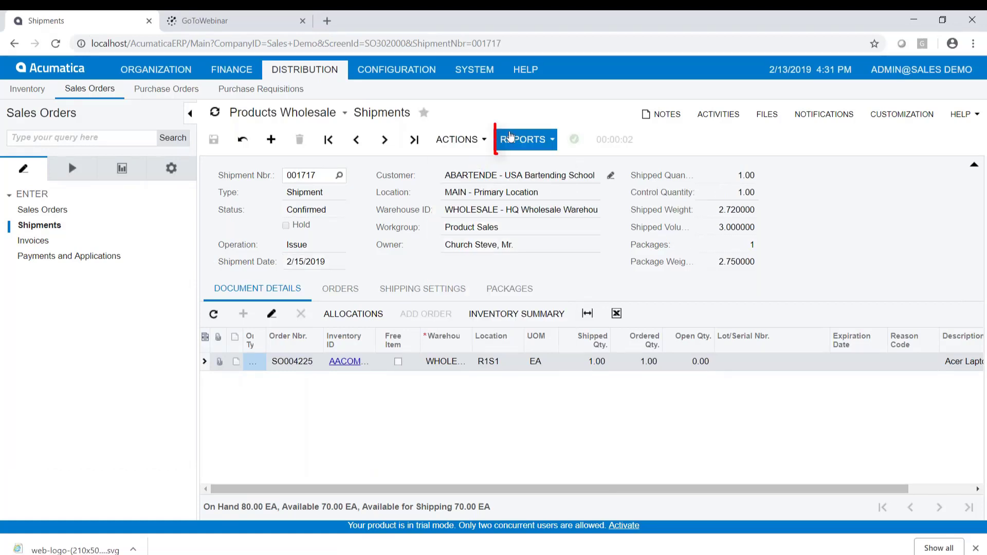
Step: Preview the Shipment Confirmation report, then return to the Shipments entry screen
{"action": "left_click", "coordinate": [524, 139]}
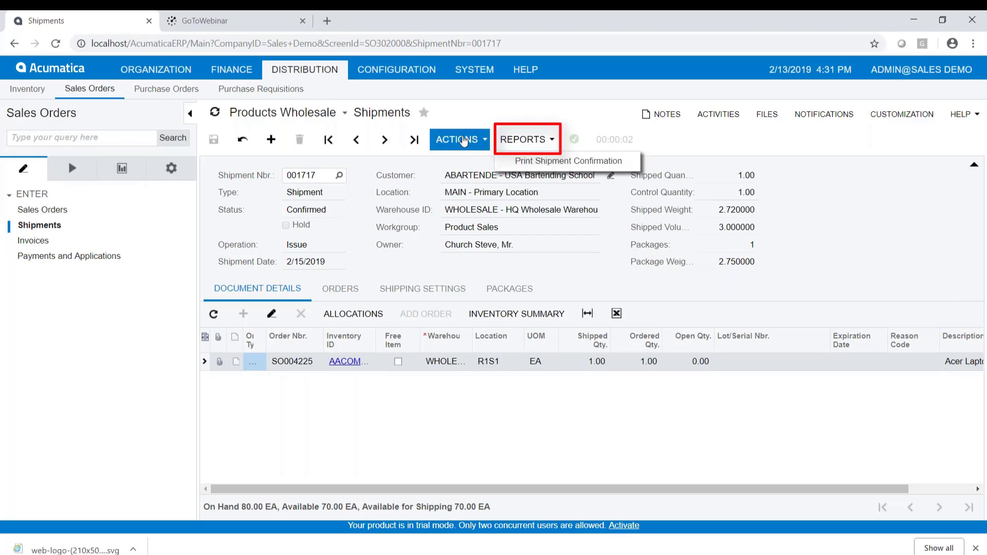
{"action": "left_click", "coordinate": [522, 141]}
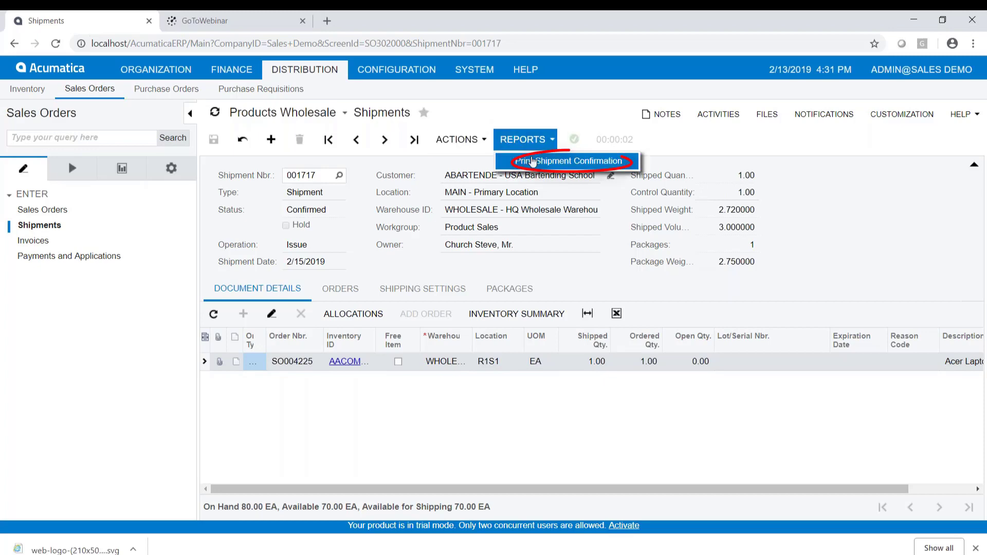
{"action": "left_click", "coordinate": [532, 161]}
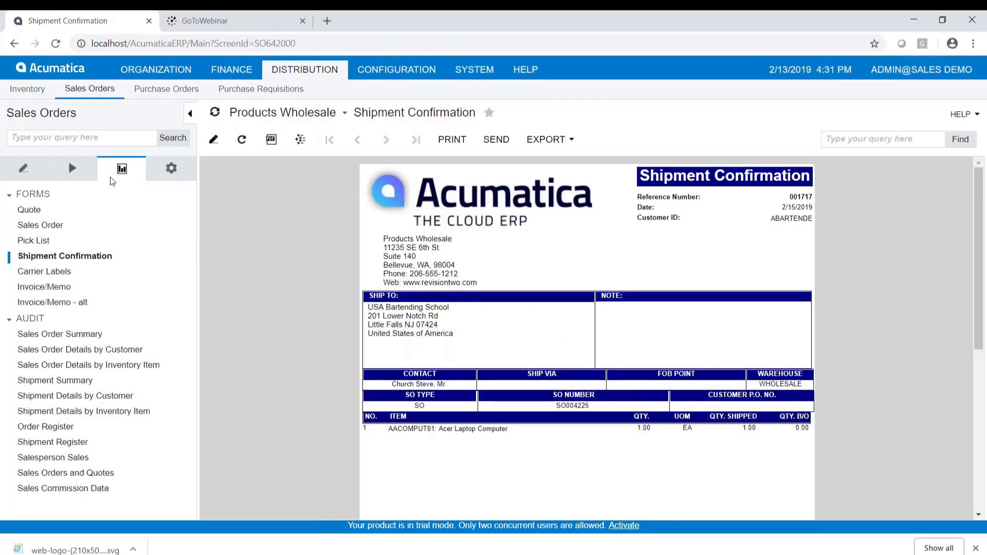
{"action": "left_click", "coordinate": [23, 168]}
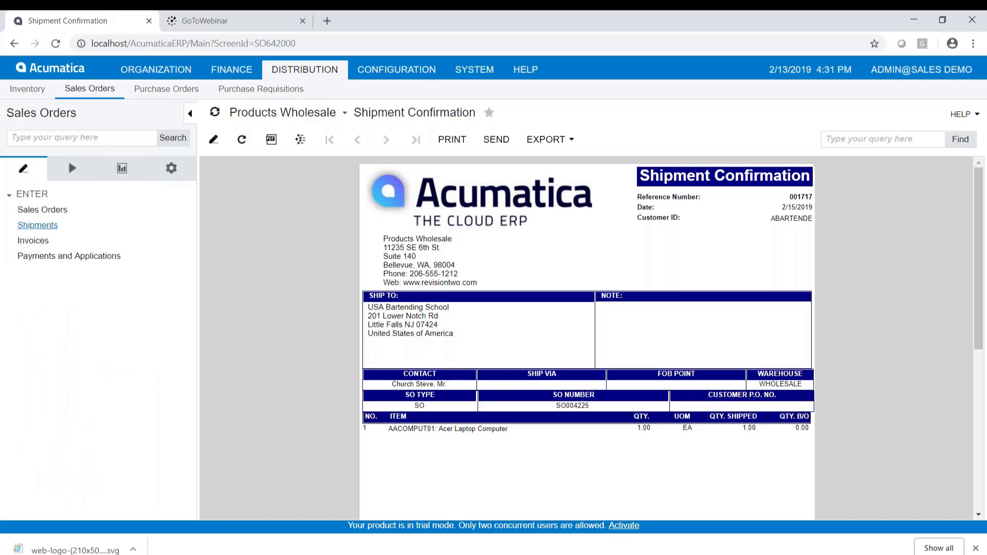
{"action": "left_click", "coordinate": [37, 225]}
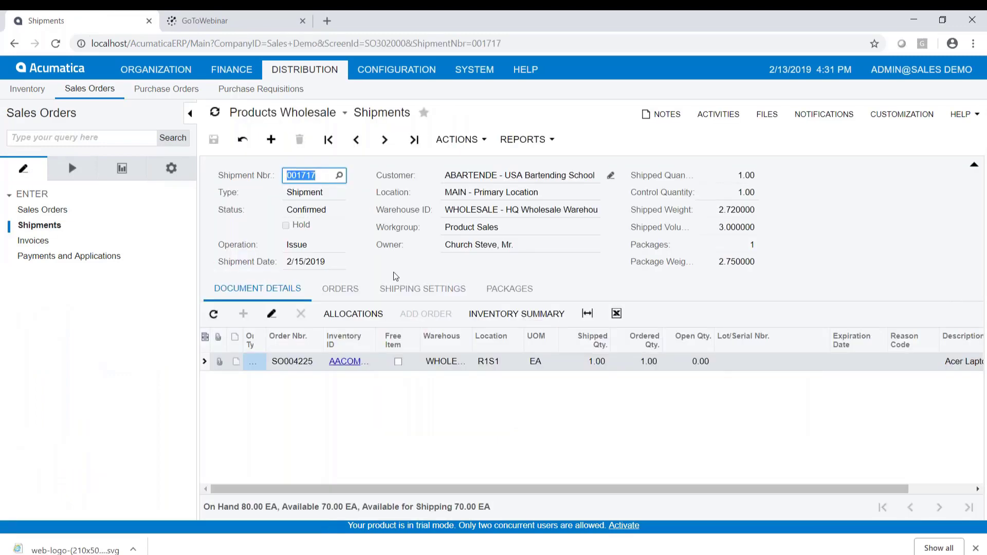
Step: Run Update IN on shipment 001717, then prepare invoice AR005723 from it
{"action": "left_click", "coordinate": [460, 144]}
{"action": "mouse_move", "coordinate": [469, 206]}
{"action": "left_mouse_down"}
{"action": "mouse_move", "coordinate": [446, 219]}
{"action": "mouse_move", "coordinate": [483, 219]}
{"action": "left_mouse_up"}
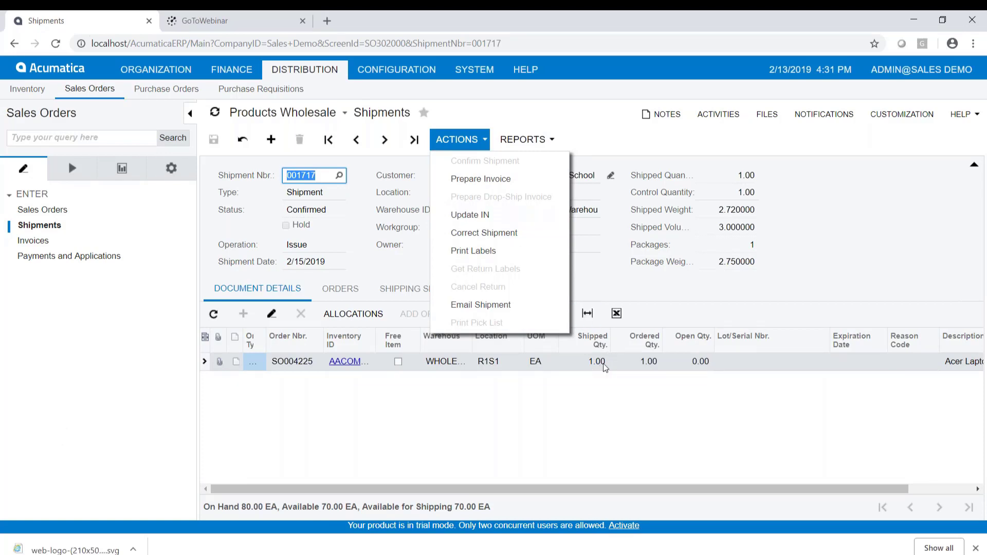
{"action": "left_click", "coordinate": [476, 219]}
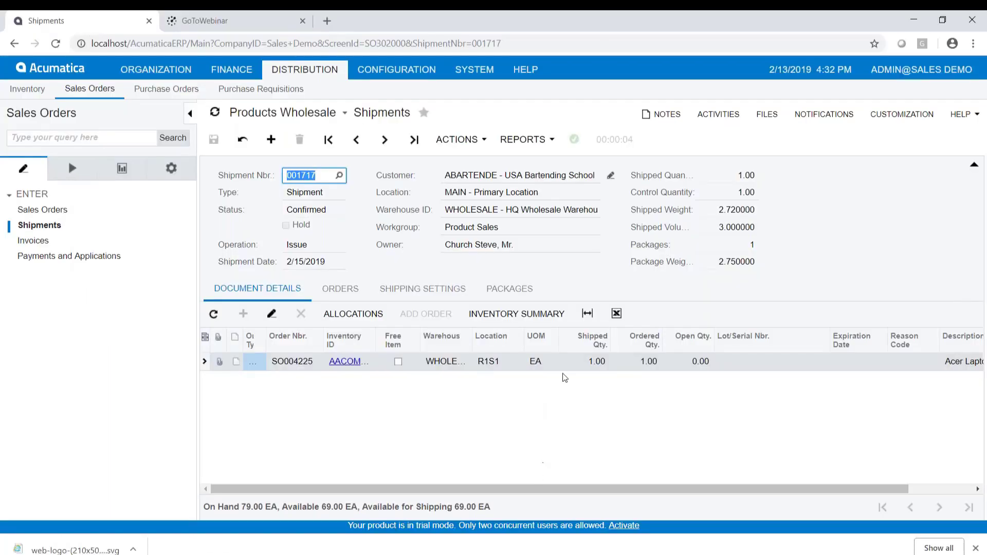
{"action": "left_click", "coordinate": [476, 140]}
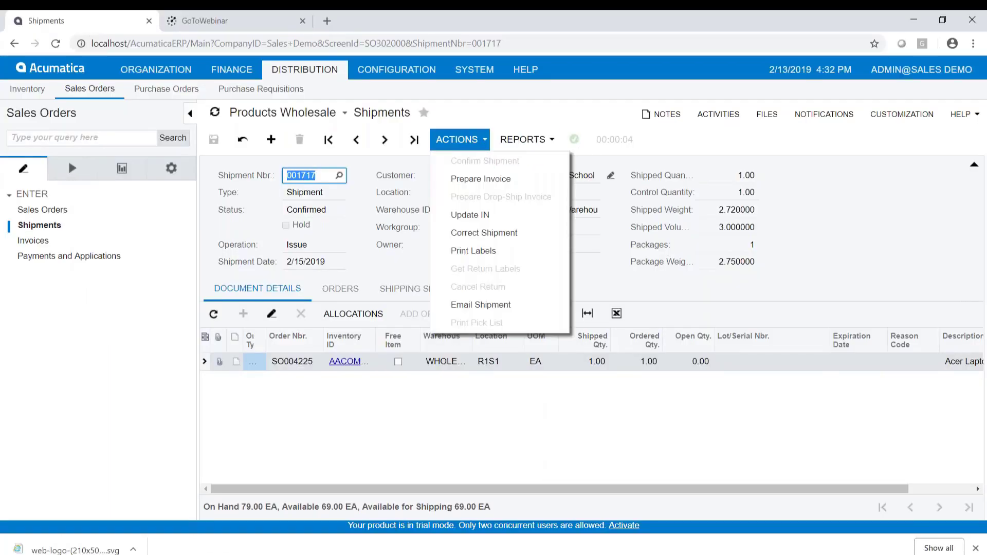
{"action": "left_click", "coordinate": [480, 179]}
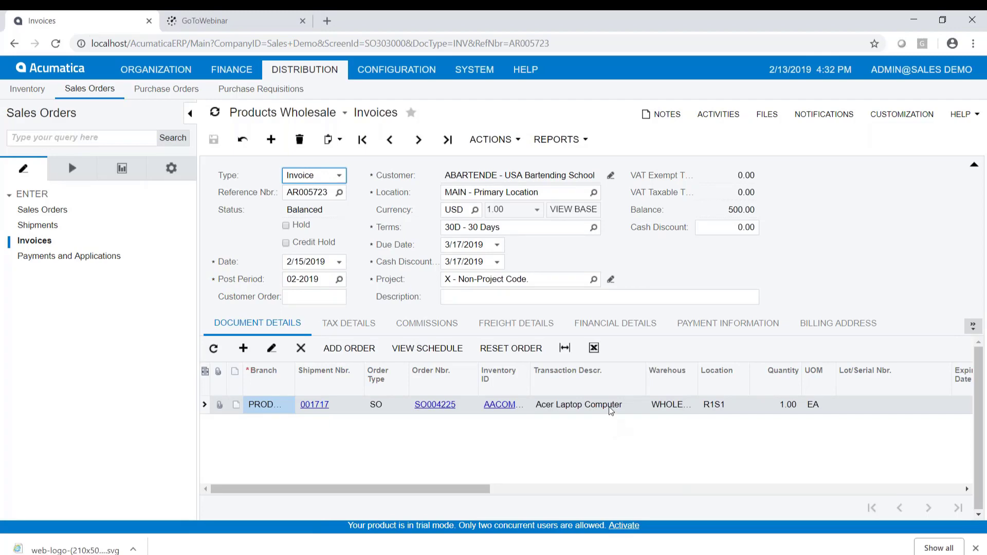
Step: Release invoice AR005723 to Open status and go back to Sales Orders
{"action": "left_click", "coordinate": [490, 140]}
{"action": "left_click", "coordinate": [500, 158]}
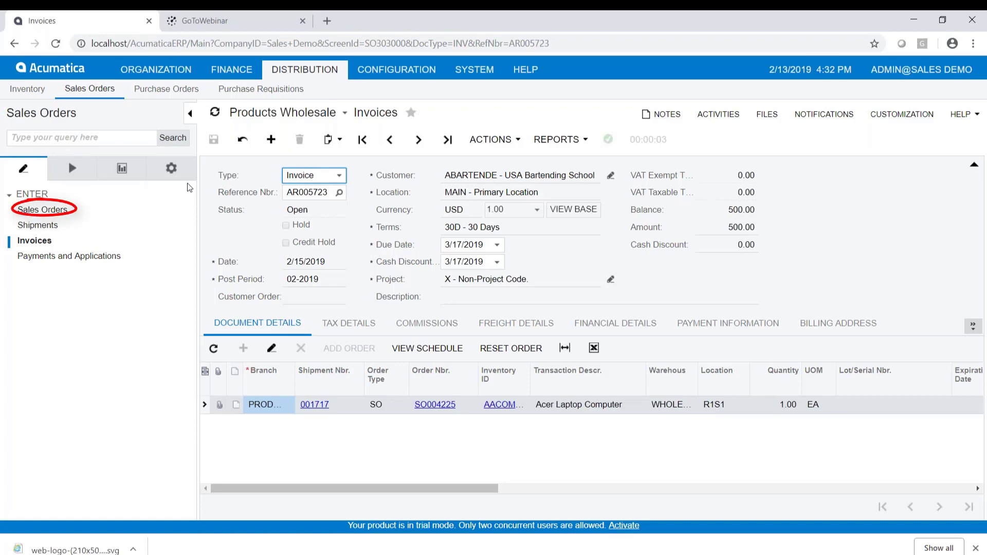
{"action": "left_click", "coordinate": [55, 212]}
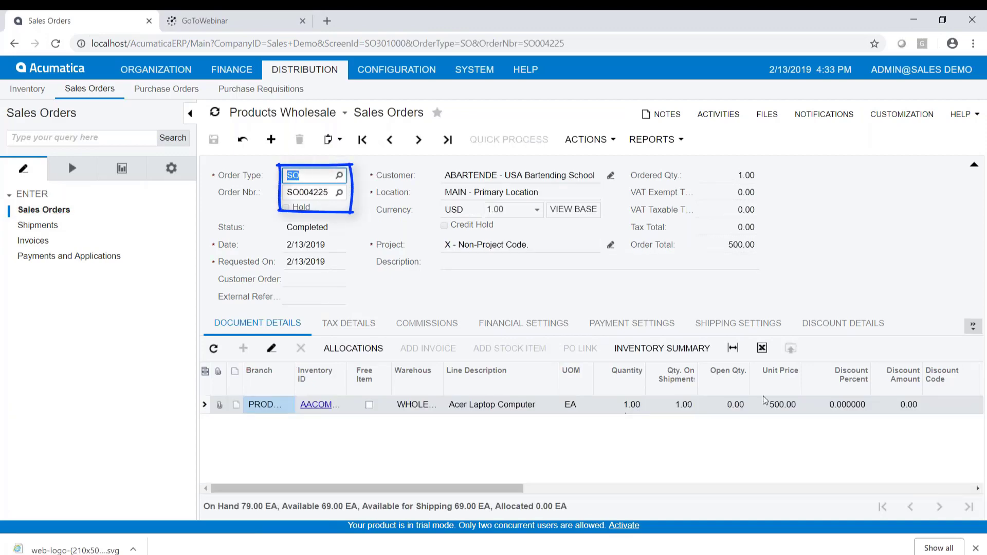
Step: On SO004225's Shipments tab, inspect shipment 001717, invoice AR005723 and inventory issue 002033, then reload the order
{"action": "left_click", "coordinate": [968, 330]}
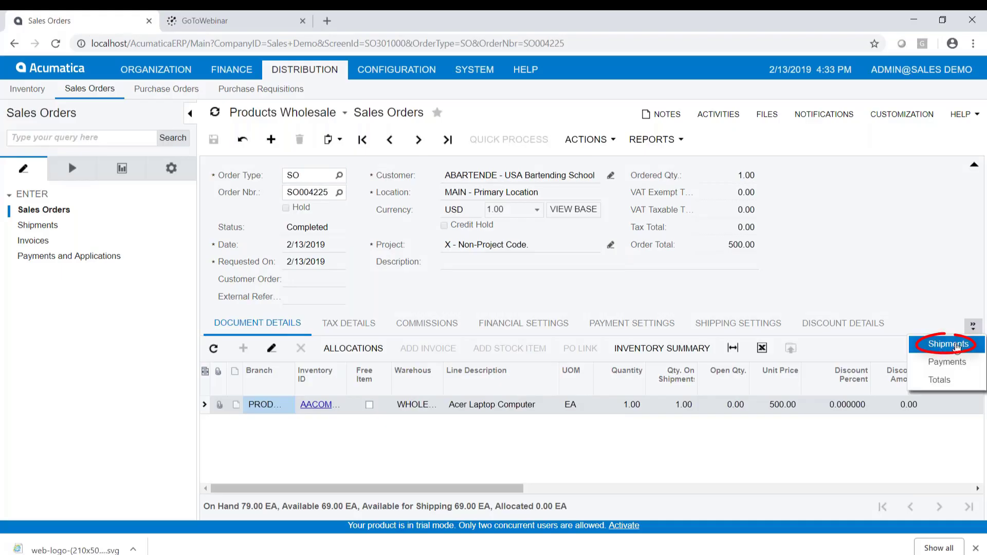
{"action": "left_click", "coordinate": [948, 343]}
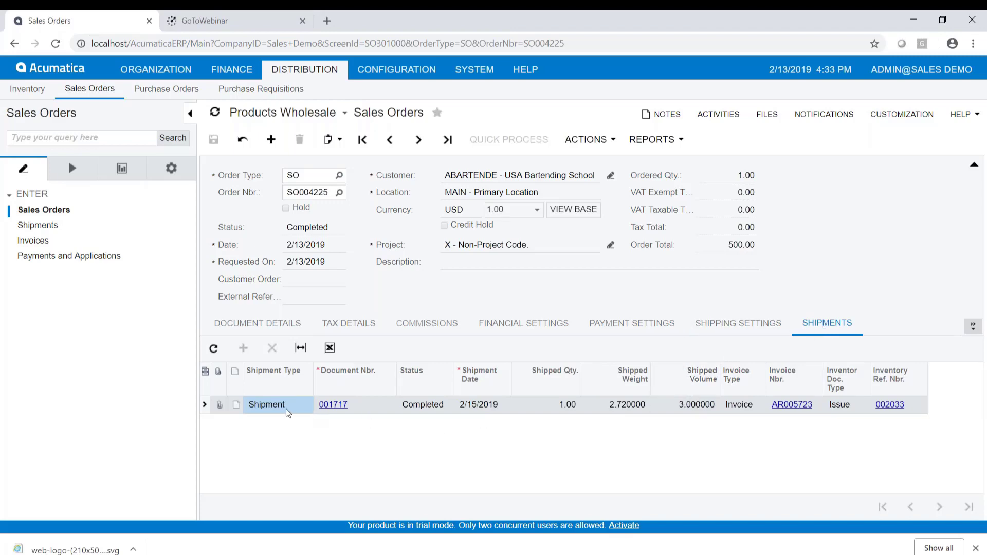
{"action": "left_click", "coordinate": [332, 405]}
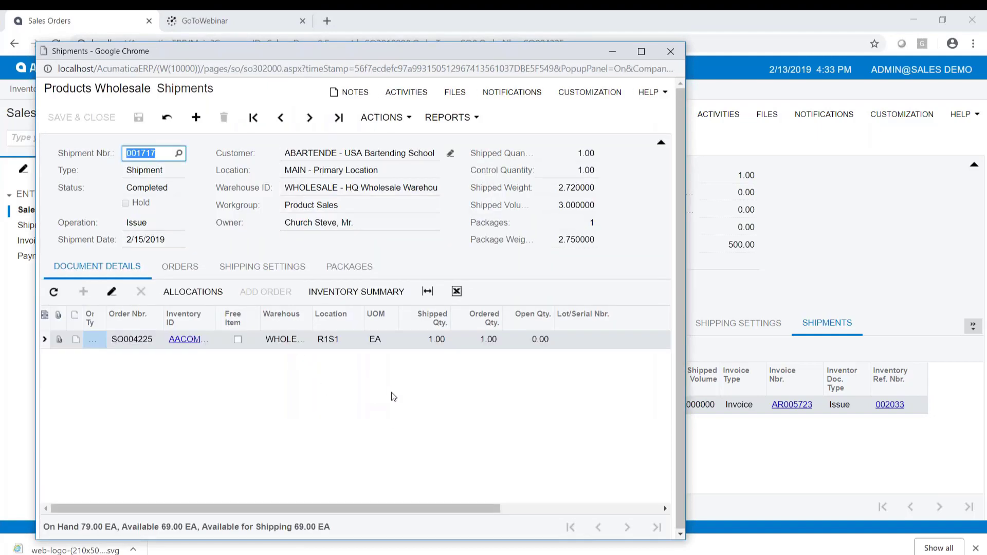
{"action": "left_click", "coordinate": [670, 51]}
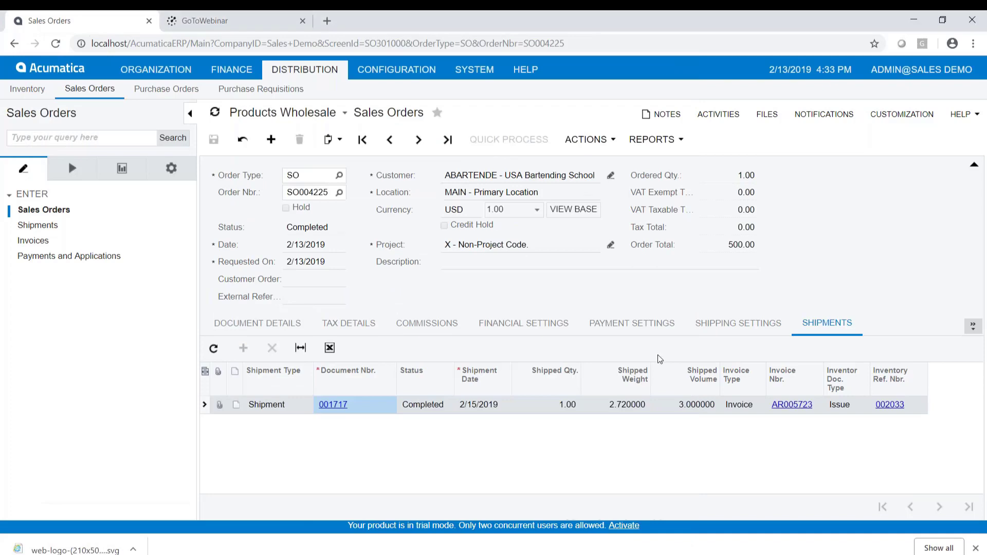
{"action": "left_click", "coordinate": [791, 406]}
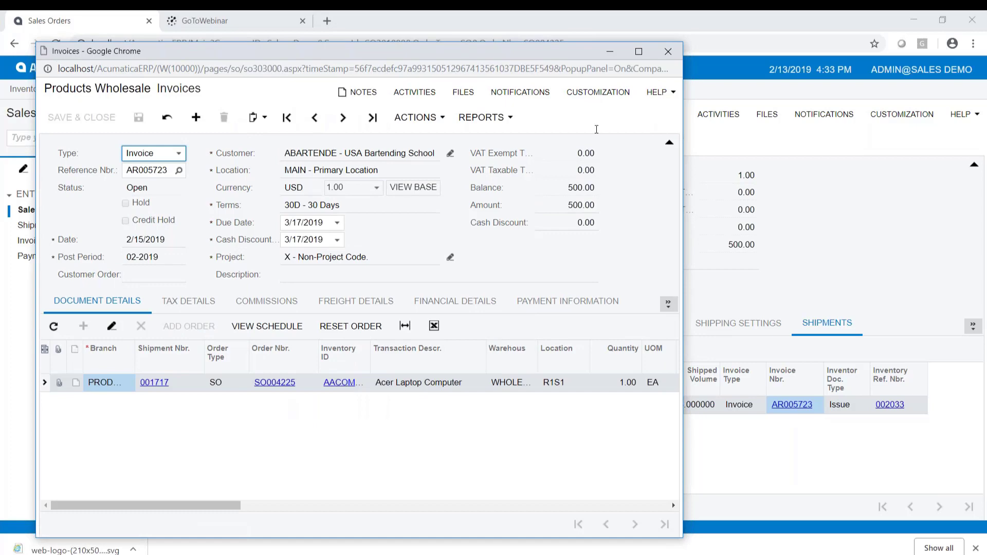
{"action": "left_click", "coordinate": [668, 51]}
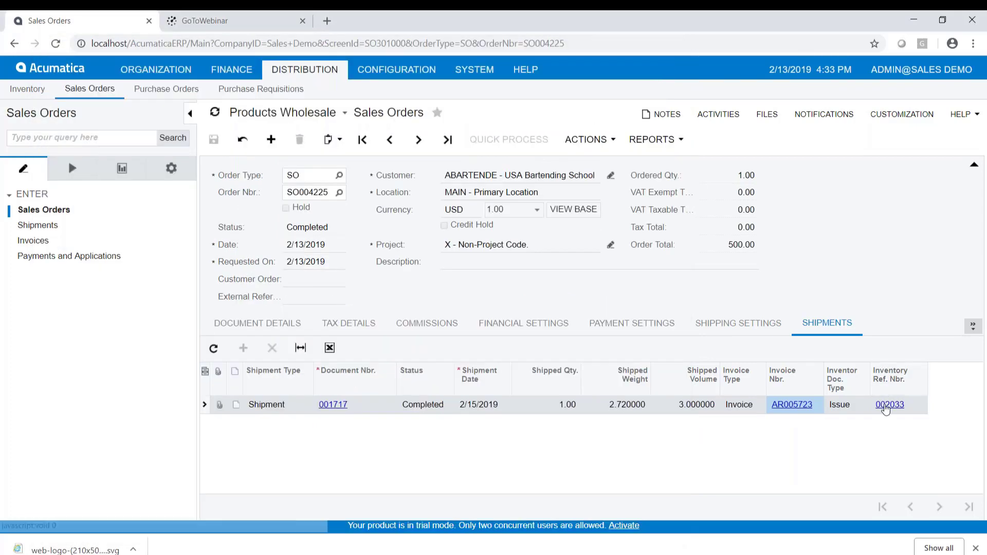
{"action": "left_click", "coordinate": [885, 405]}
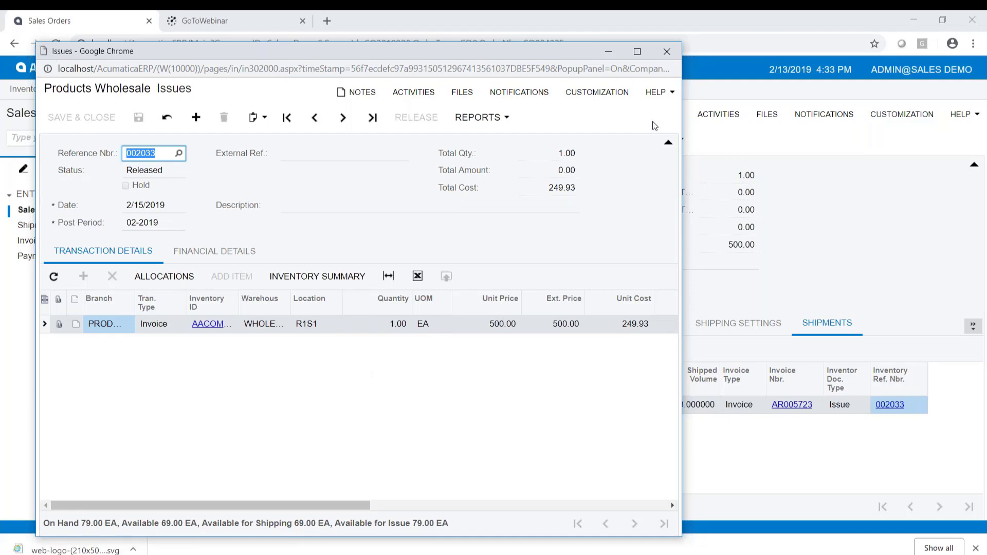
{"action": "left_click", "coordinate": [666, 51]}
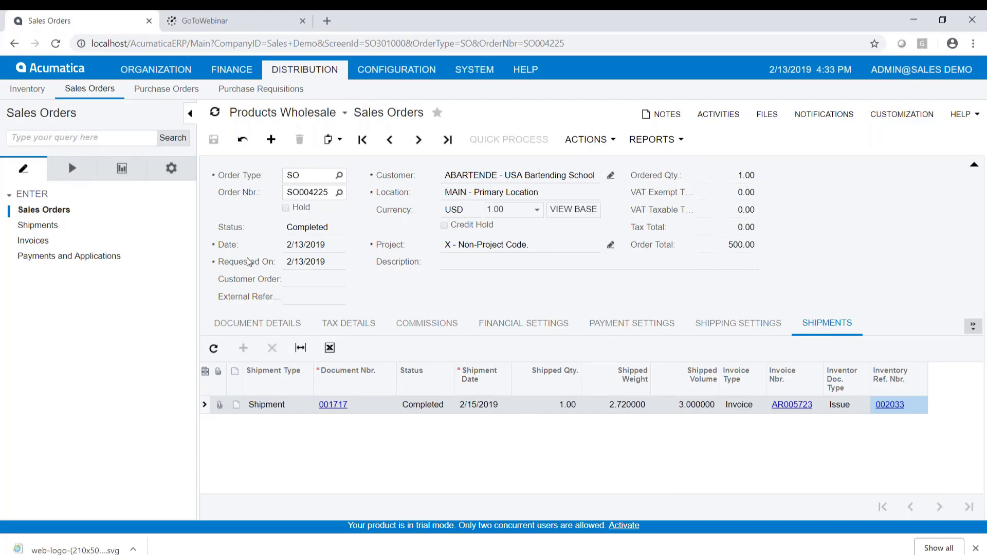
{"action": "left_click", "coordinate": [39, 210]}
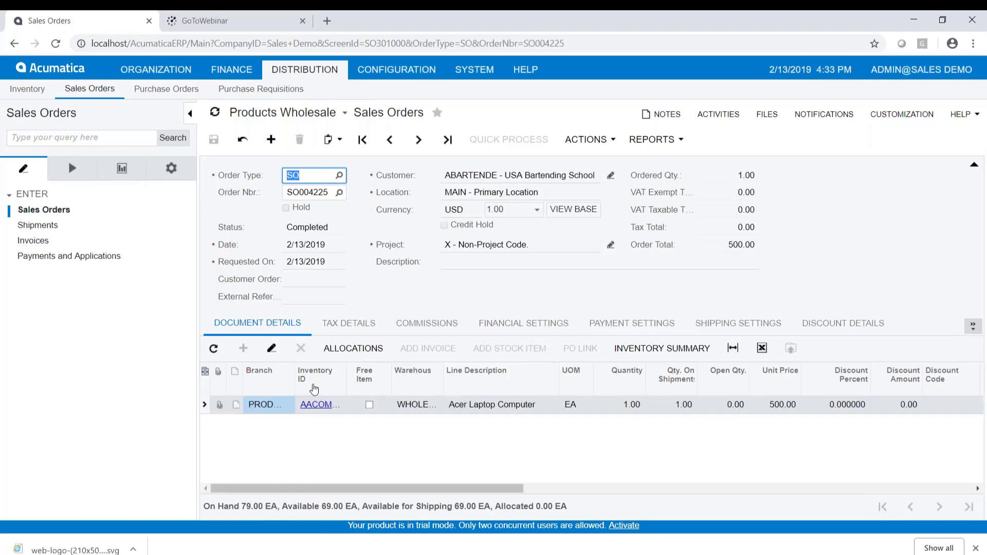
Step: Open stock item AACOMPUT01's warehouse details and then its Transaction History inquiry
{"action": "left_click", "coordinate": [318, 407]}
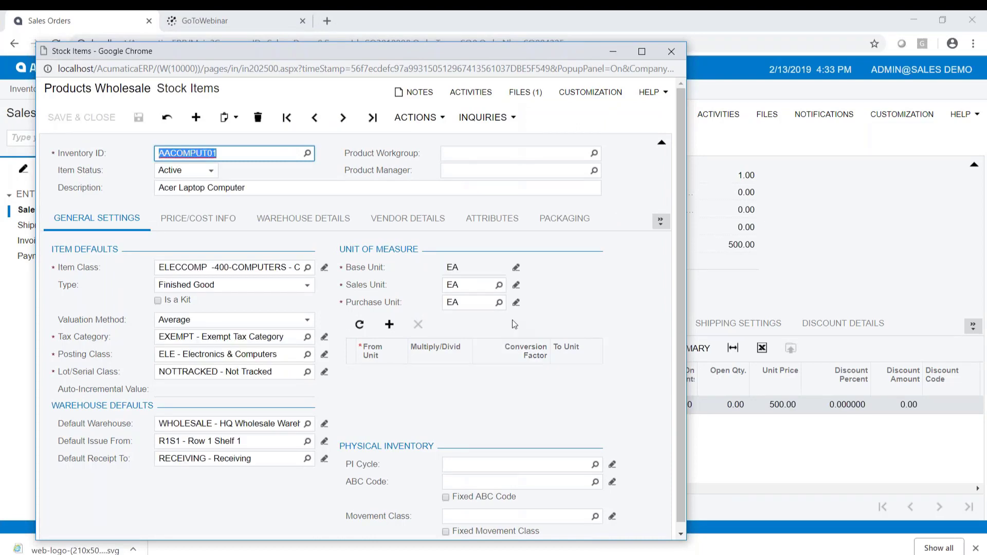
{"action": "left_click", "coordinate": [305, 220]}
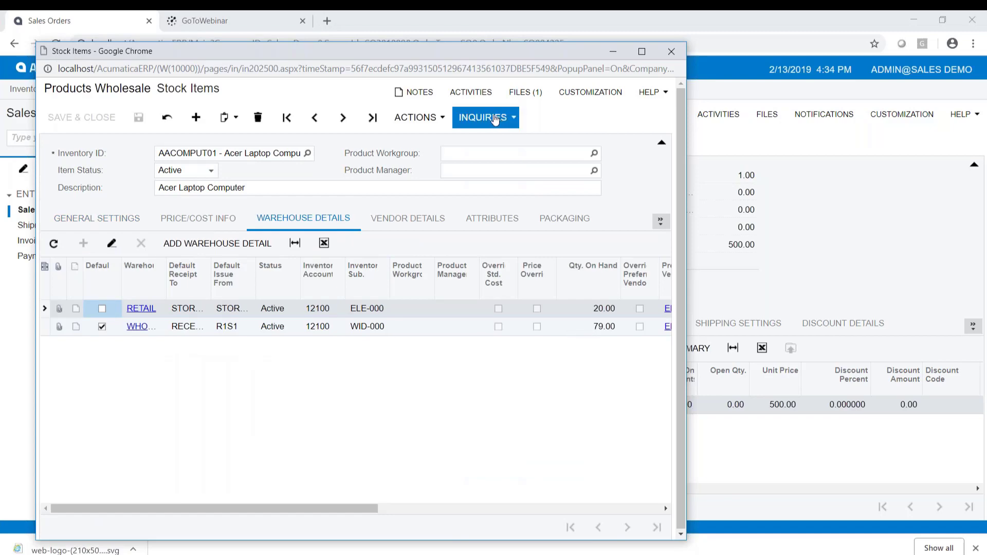
{"action": "left_click", "coordinate": [493, 120]}
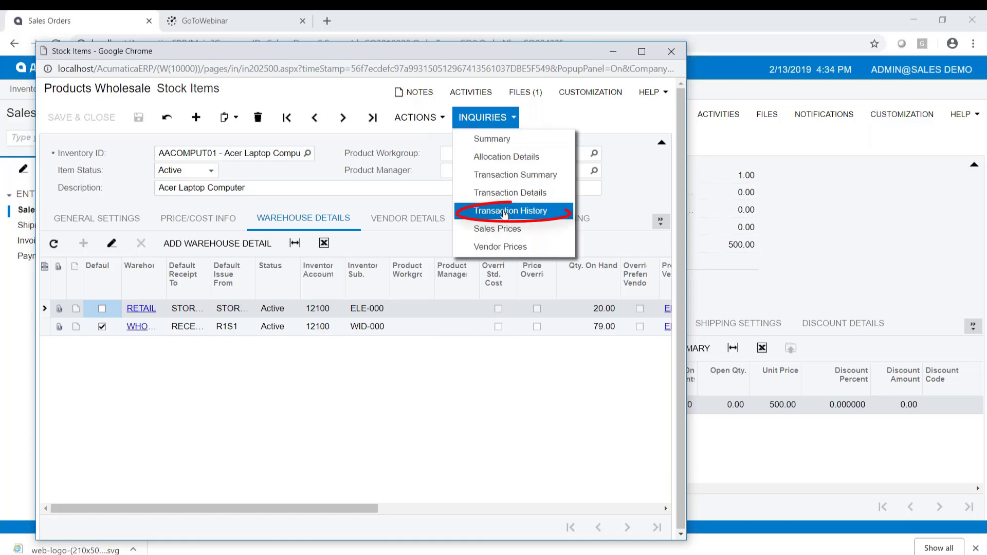
{"action": "left_click", "coordinate": [504, 215]}
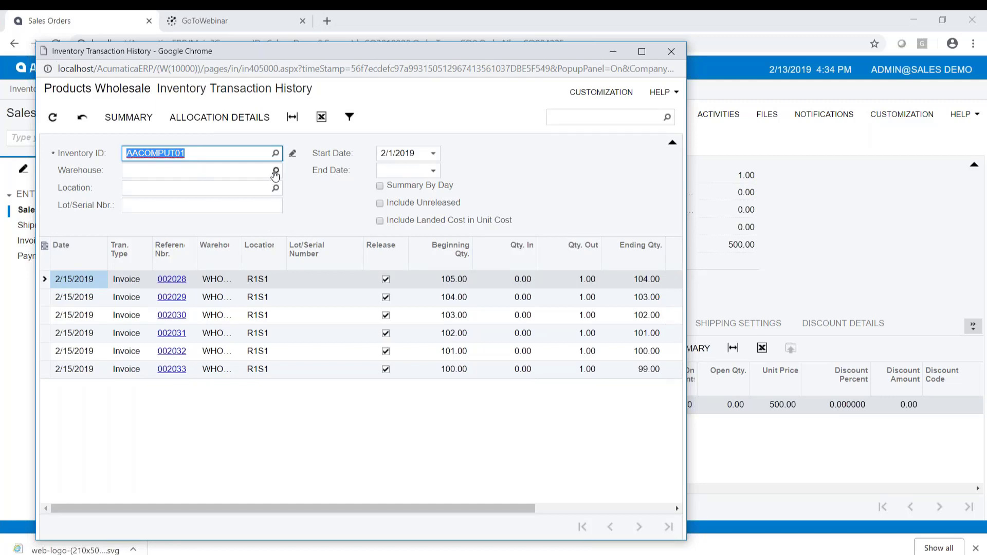
Step: Filter the history to WHOLESALE, refresh, and scroll right to view unit costs and order numbers
{"action": "left_click", "coordinate": [276, 170]}
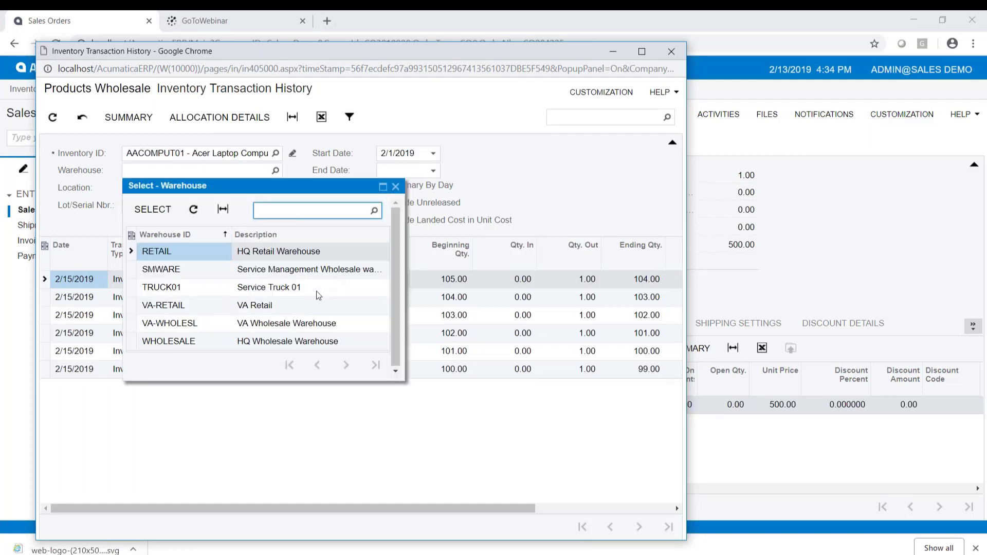
{"action": "double_click", "coordinate": [209, 341]}
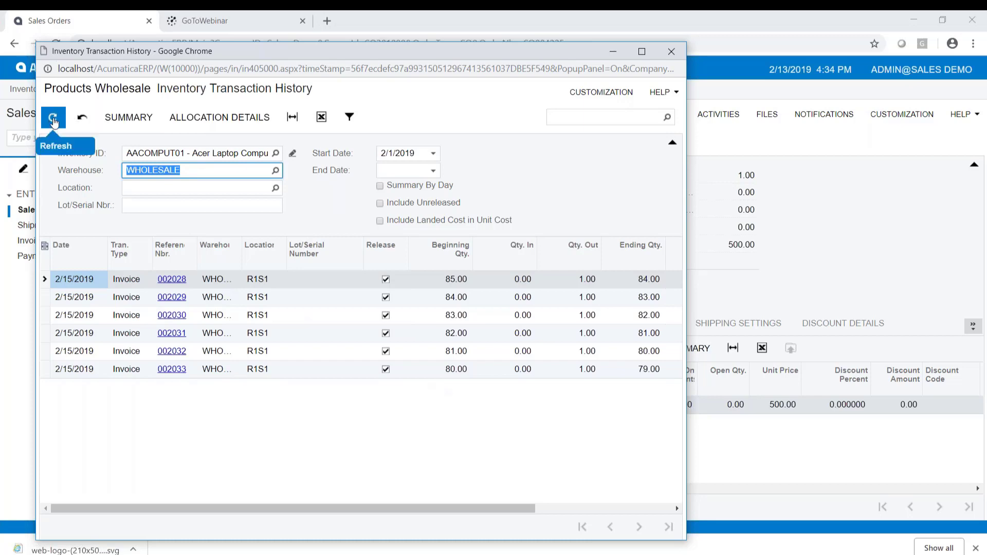
{"action": "left_click", "coordinate": [53, 121]}
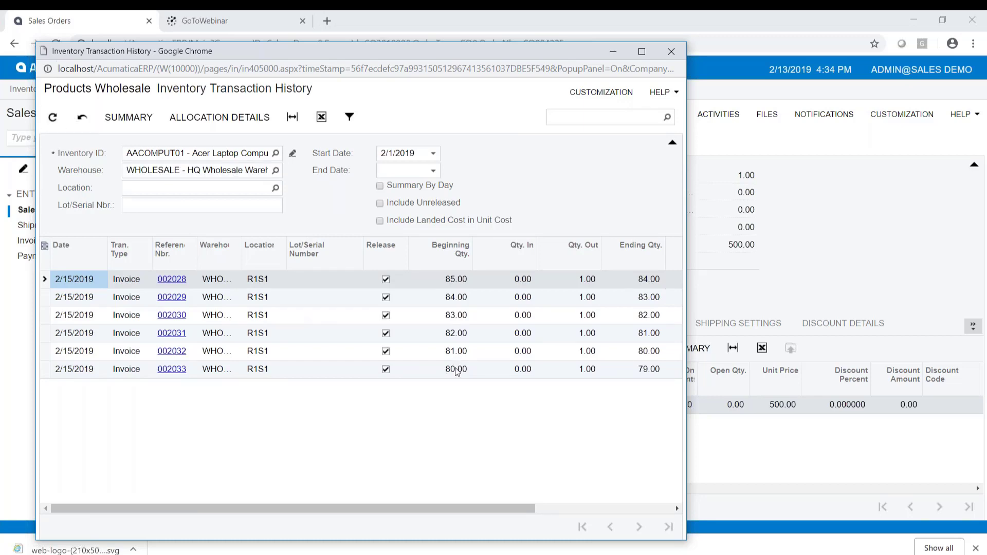
{"action": "left_click", "coordinate": [457, 371]}
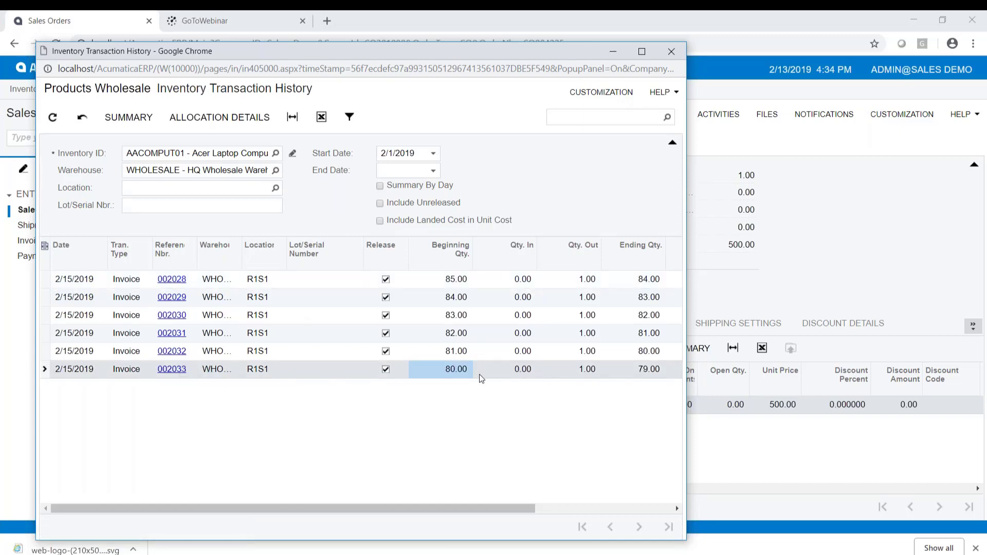
{"action": "left_click_drag", "start_coordinate": [531, 511], "coordinate": [613, 510]}
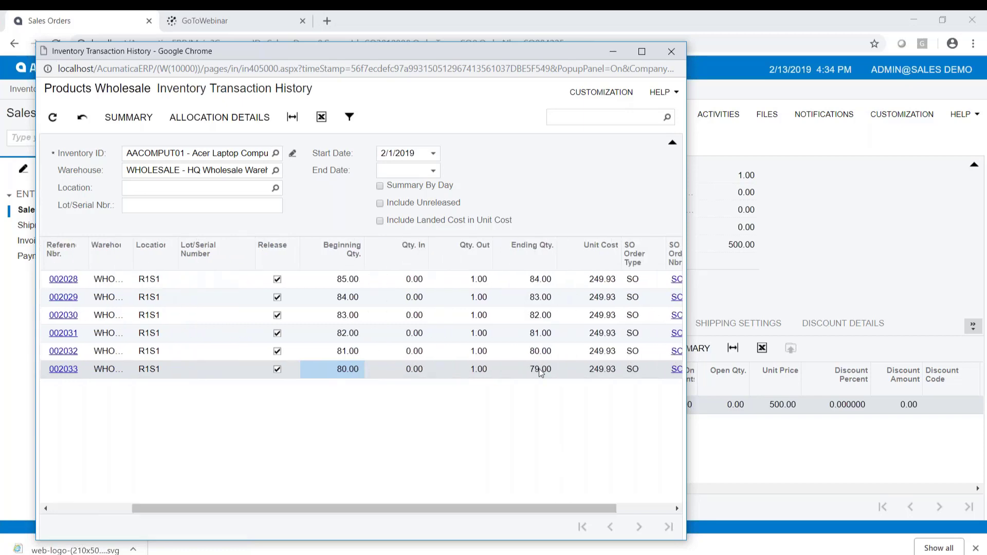
{"action": "left_click_drag", "start_coordinate": [615, 510], "coordinate": [653, 498]}
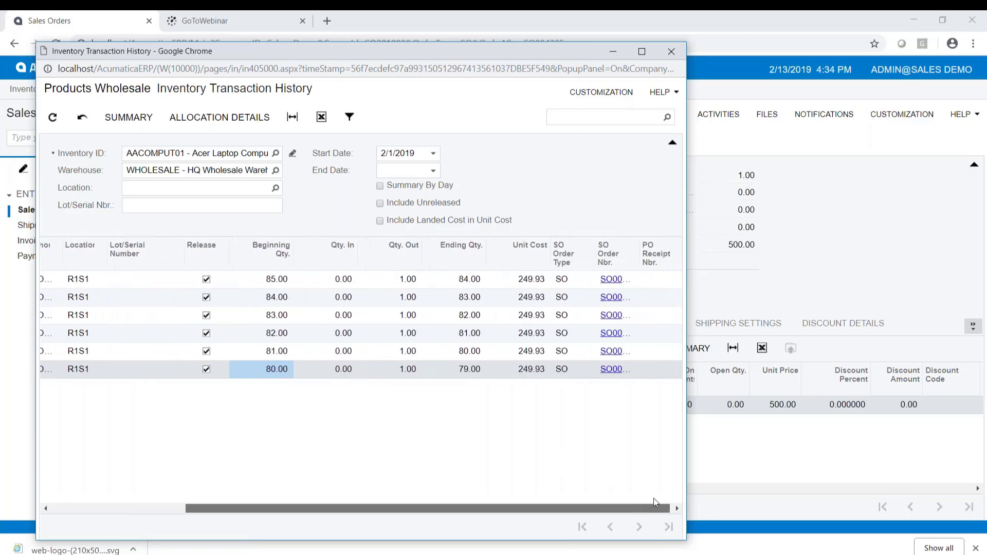
Step: Close the transaction history window and bring up a new blank SO sales order
{"action": "left_click", "coordinate": [671, 51]}
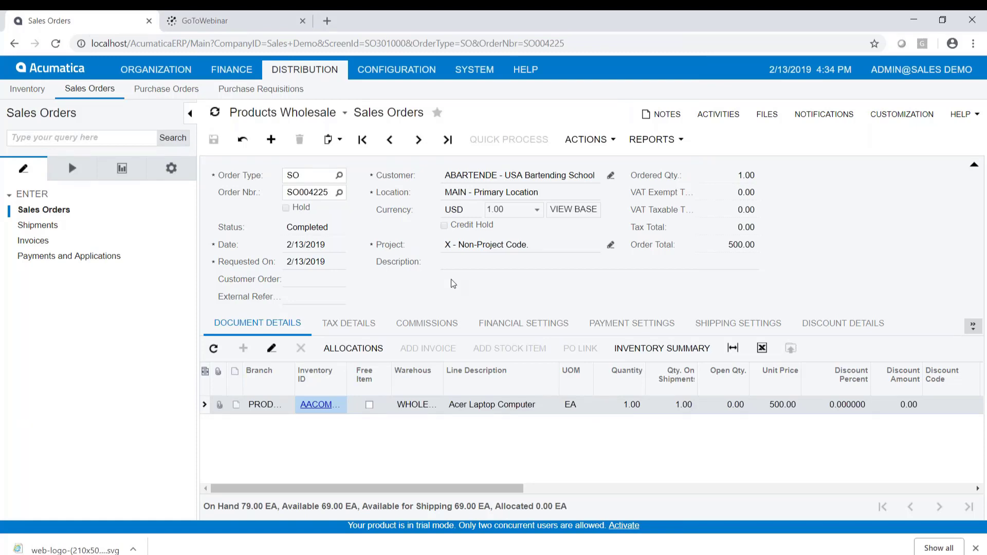
{"action": "left_click", "coordinate": [56, 210]}
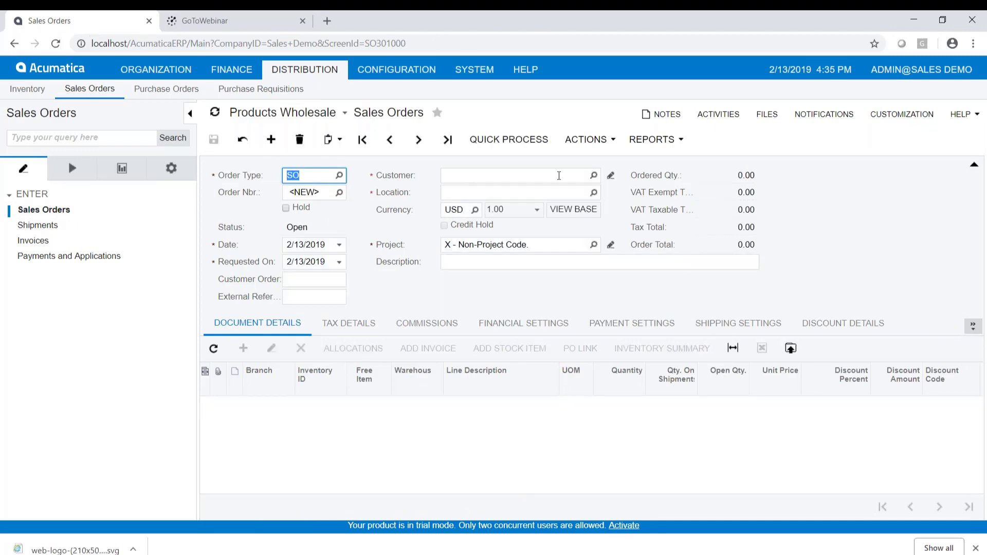
Step: Start a sales order for customer ABARTENDE with an Acer Laptop Computer line
{"action": "left_click", "coordinate": [593, 175]}
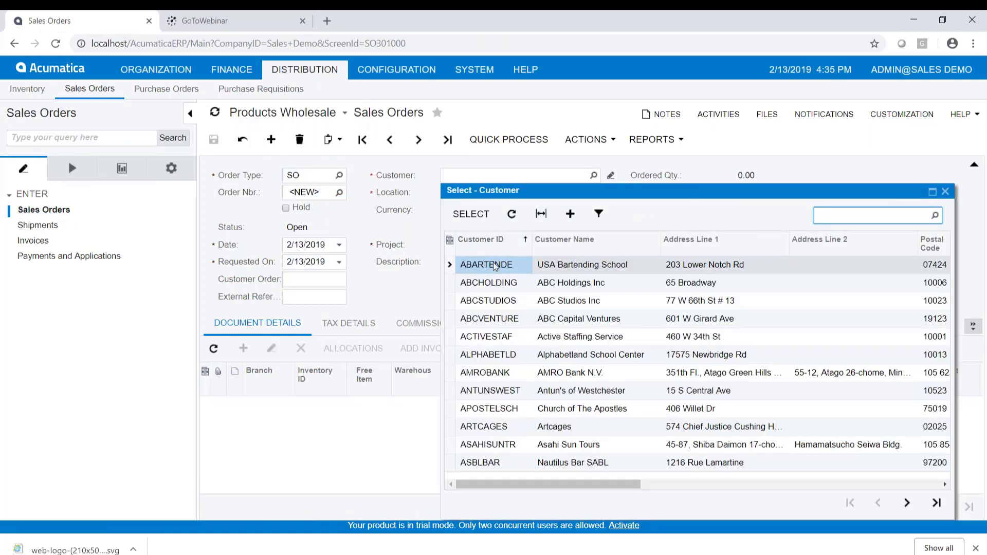
{"action": "double_click", "coordinate": [495, 266]}
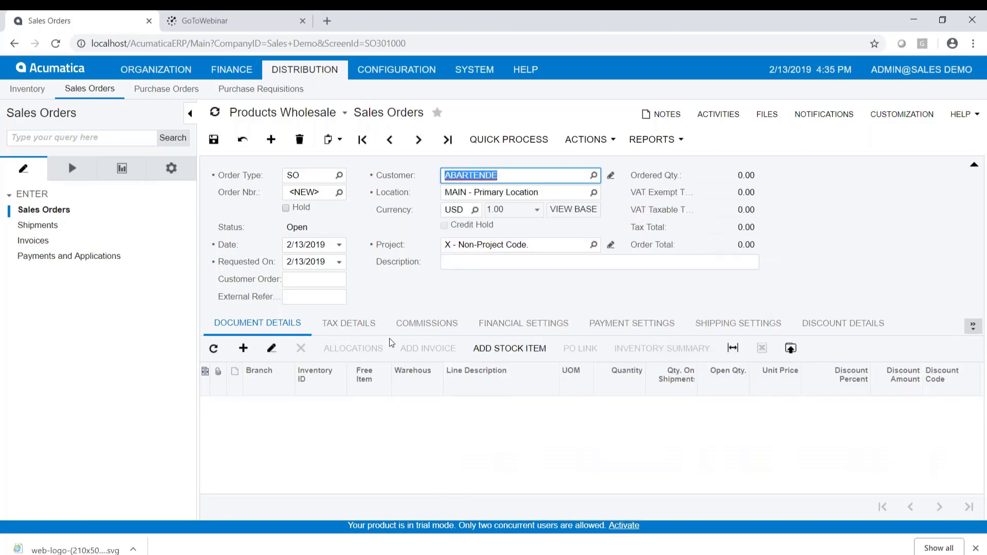
{"action": "left_click", "coordinate": [243, 348]}
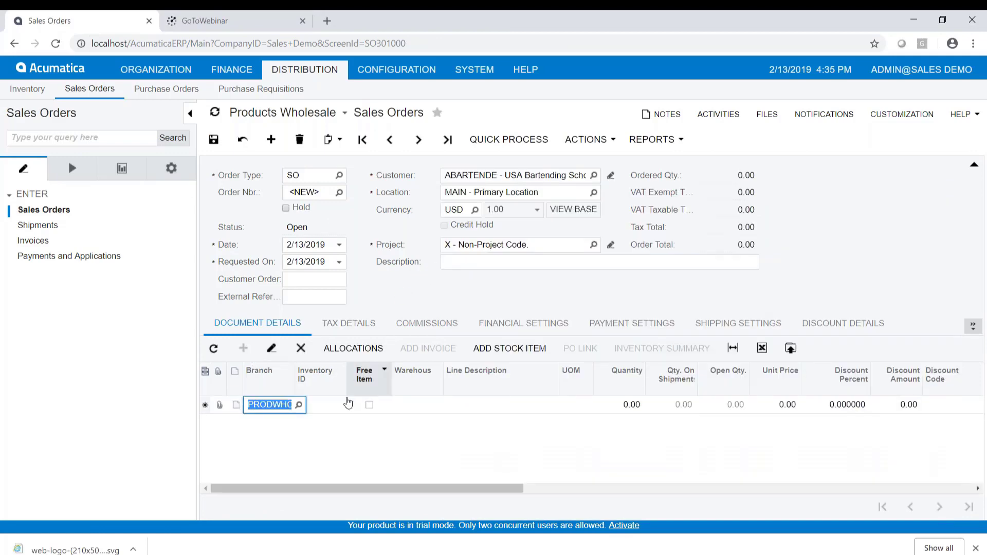
{"action": "left_click", "coordinate": [348, 407]}
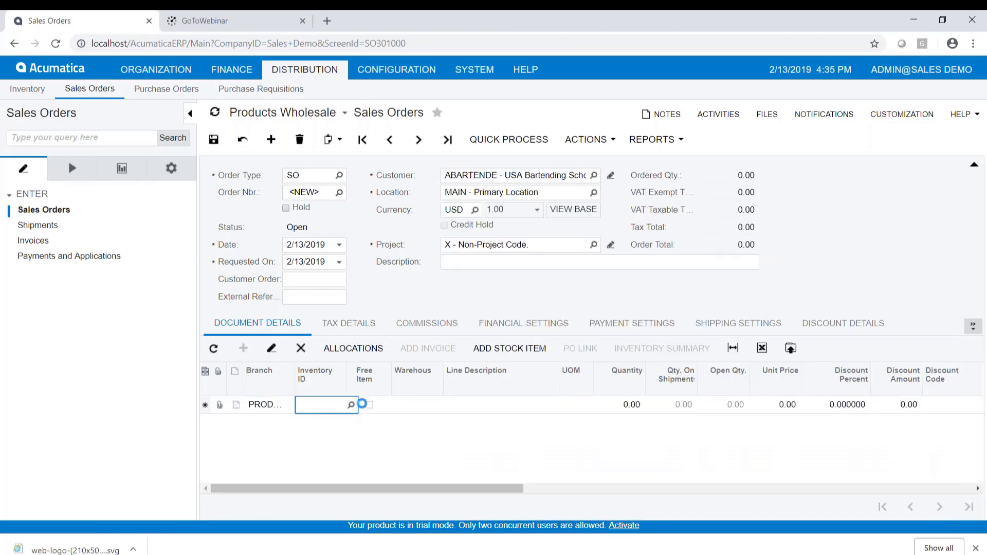
{"action": "key", "text": "F3"}
{"action": "double_click", "coordinate": [417, 183]}
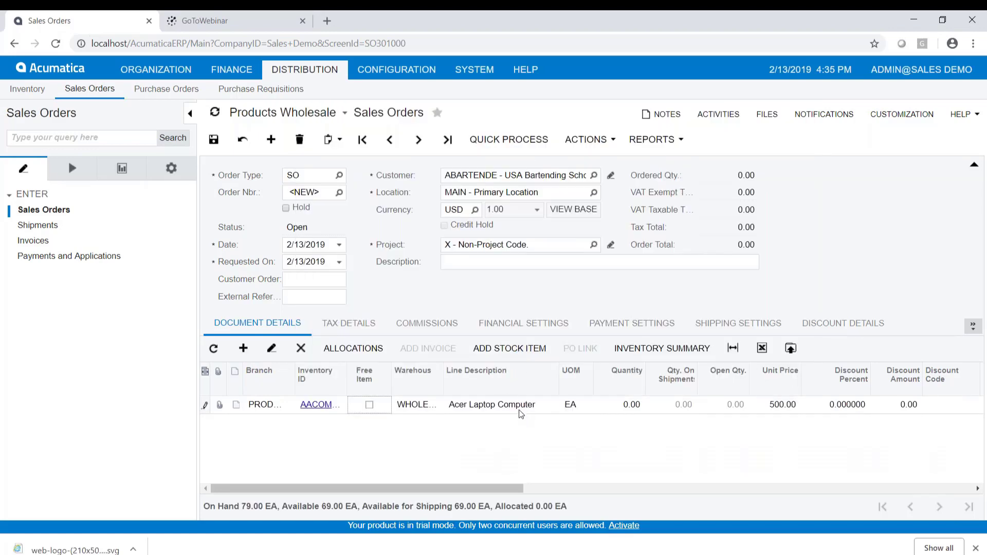
Step: Set the line quantity to 1 and ship-on date to 2/15/2019, then save the order
{"action": "key", "text": "Tab"}
{"action": "key", "text": "Tab"}
{"action": "key", "text": "Tab"}
{"action": "key", "text": "Tab"}
{"action": "type", "text": "1"}
{"action": "key", "text": "Tab"}
{"action": "key", "text": "Tab"}
{"action": "key", "text": "Tab"}
{"action": "key", "text": "Tab"}
{"action": "key", "text": "Tab"}
{"action": "key", "text": "Tab"}
{"action": "key", "text": "Tab"}
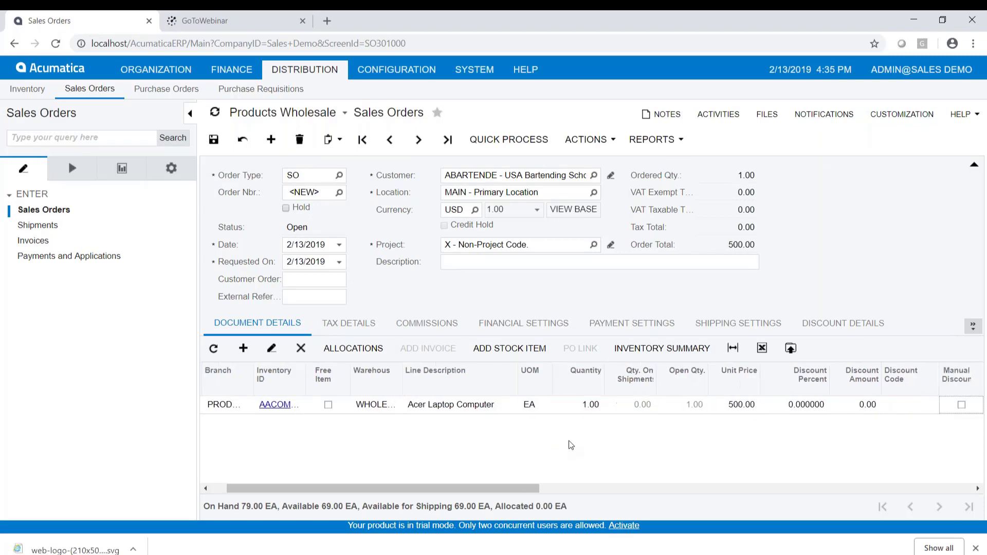
{"action": "key", "text": "Tab"}
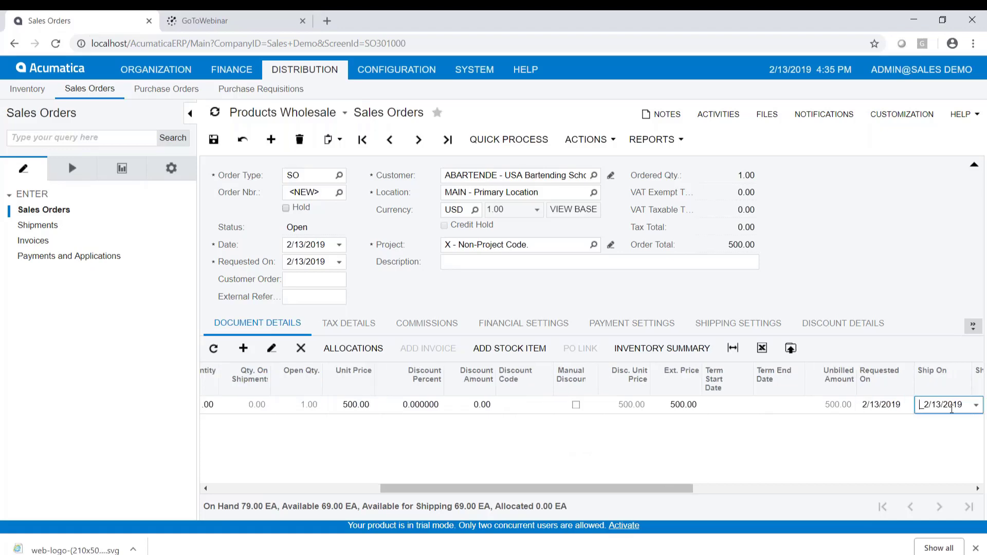
{"action": "left_click", "coordinate": [976, 405]}
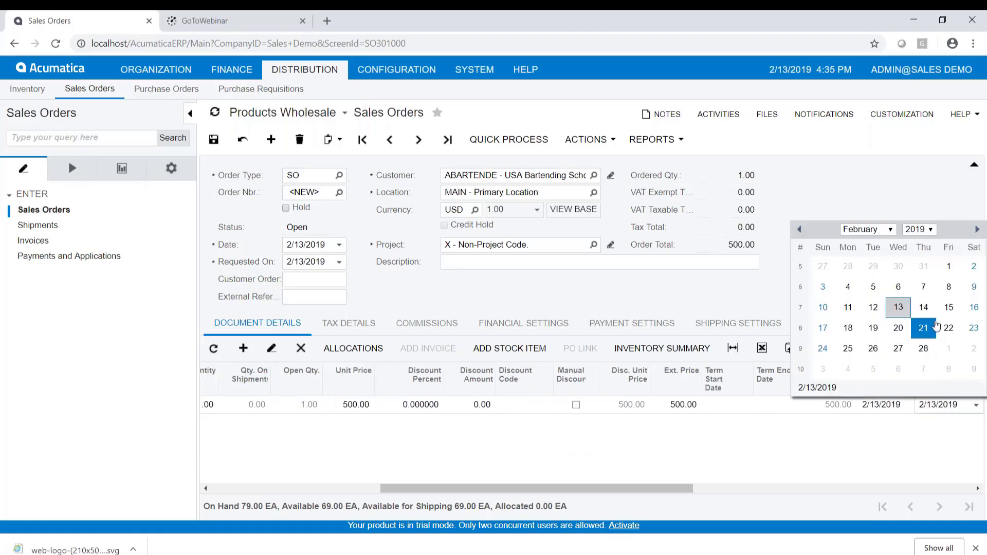
{"action": "key", "text": "Tab"}
{"action": "key", "text": "Tab"}
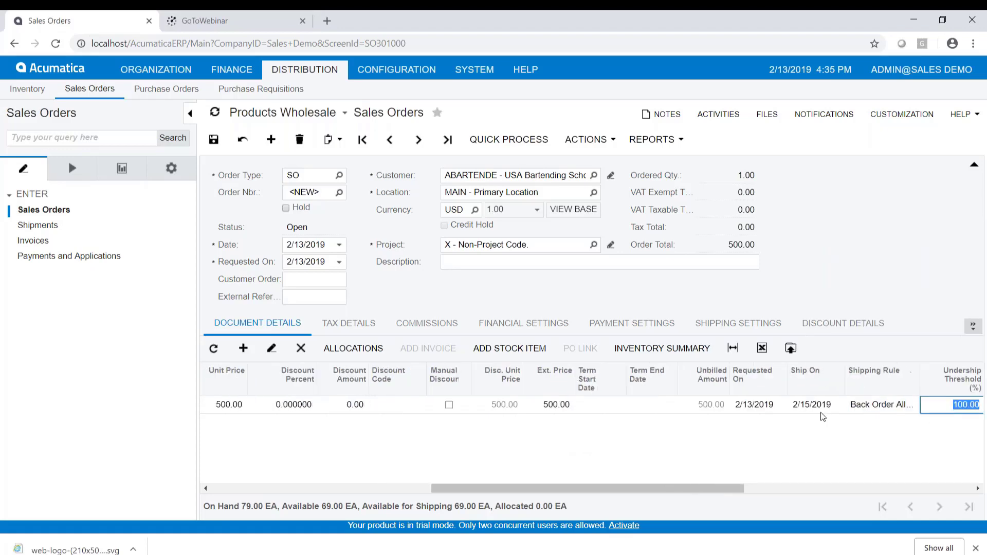
{"action": "key", "text": "Tab"}
{"action": "key", "text": "Tab"}
{"action": "key", "text": "Tab"}
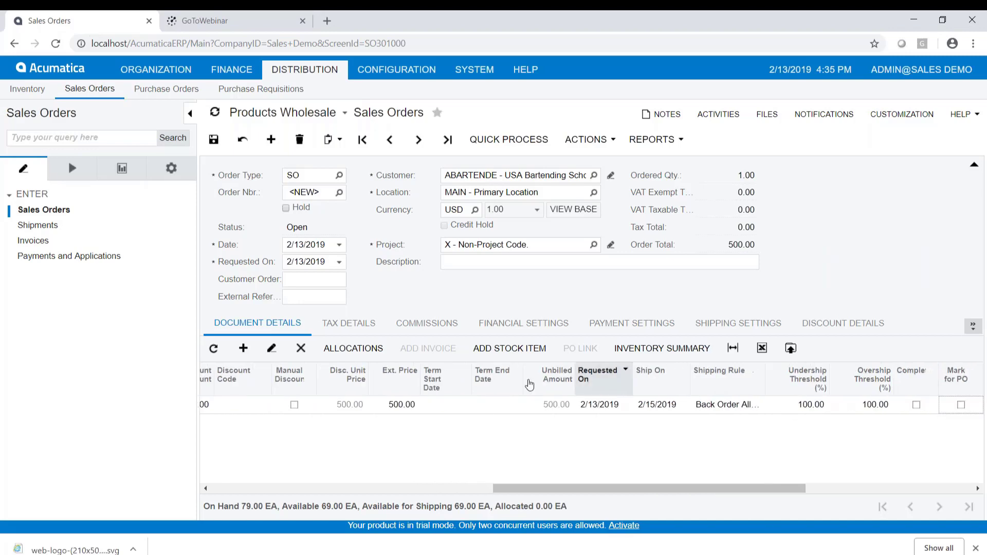
{"action": "key", "text": "Tab"}
{"action": "key", "text": "Tab"}
{"action": "key", "text": "Tab"}
{"action": "key", "text": "Tab"}
{"action": "key", "text": "Tab"}
{"action": "key", "text": "Tab"}
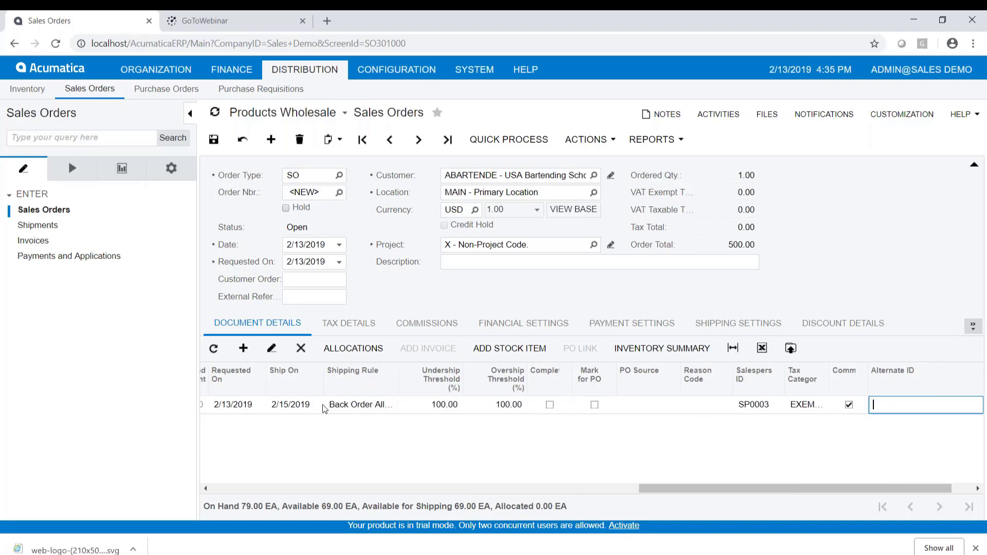
{"action": "key", "text": "Tab"}
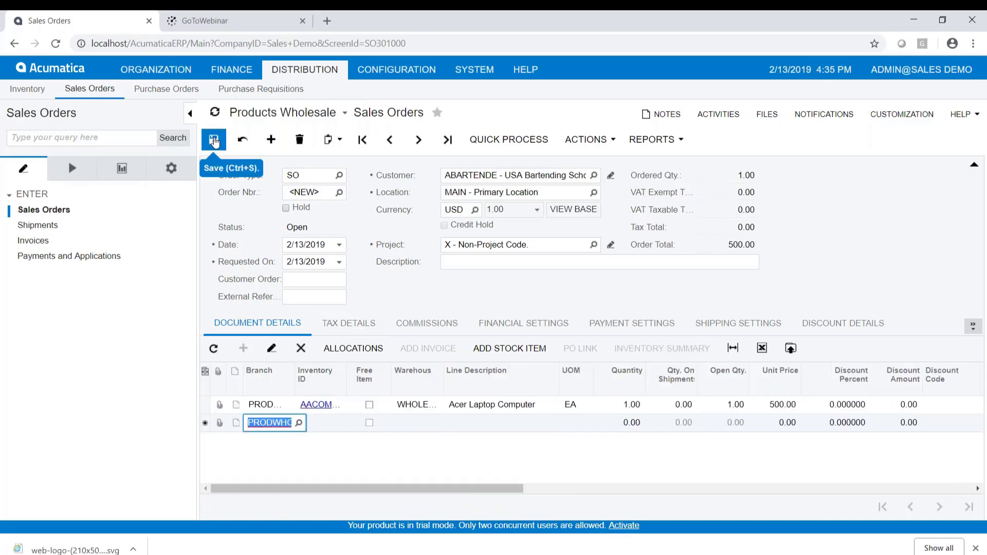
{"action": "left_click", "coordinate": [215, 143]}
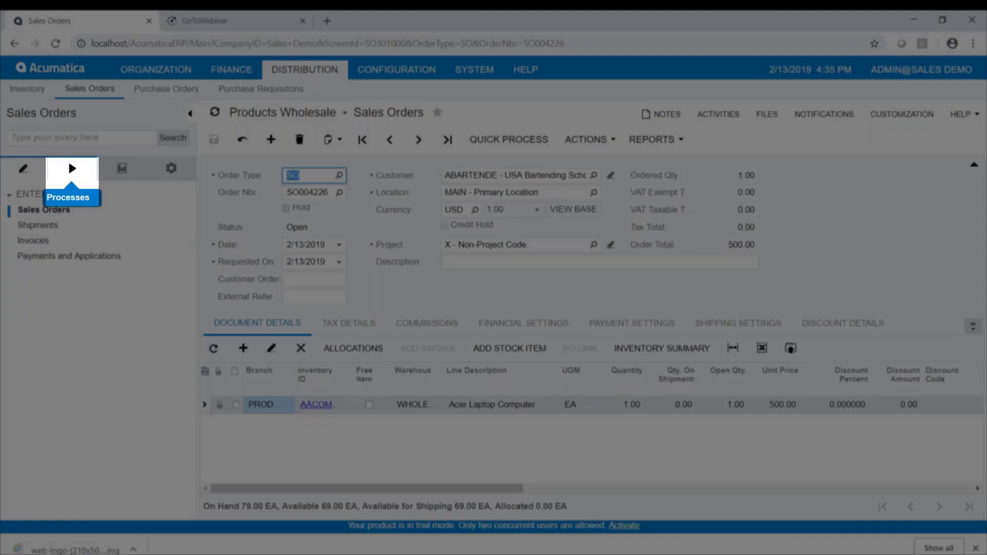
Step: In Process Orders, select only the new order SO004226
{"action": "left_click", "coordinate": [72, 168]}
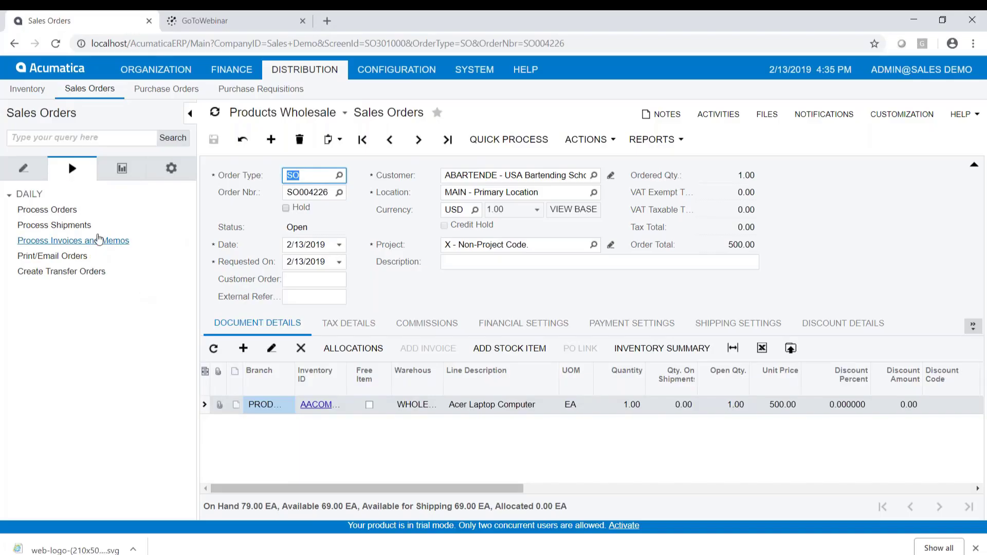
{"action": "left_click_drag", "start_coordinate": [31, 232], "coordinate": [64, 215]}
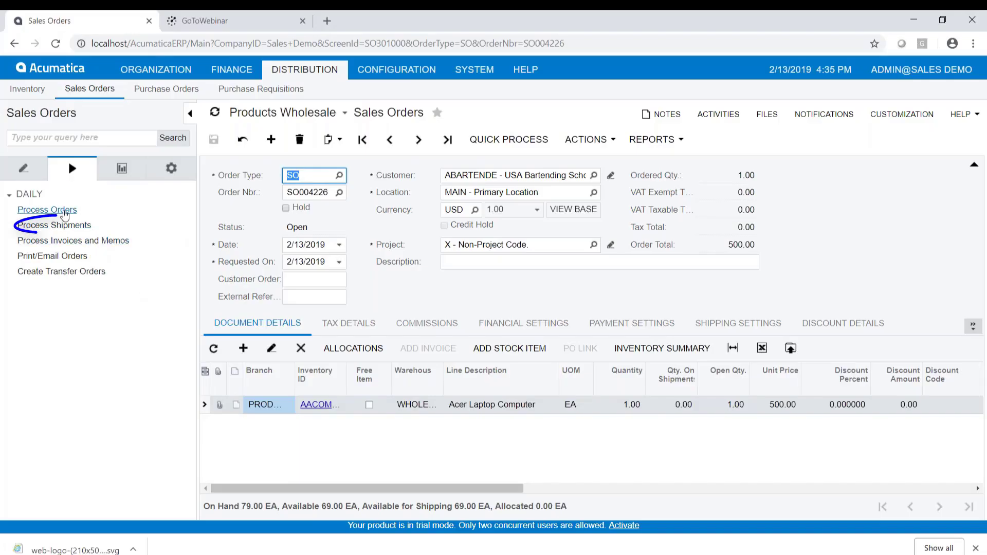
{"action": "left_click", "coordinate": [64, 211]}
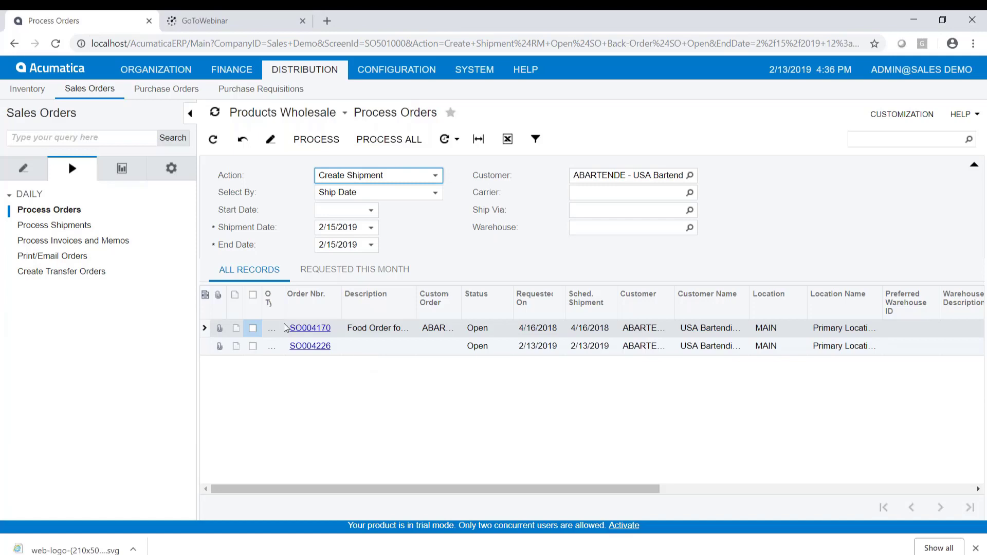
{"action": "left_click", "coordinate": [252, 328]}
{"action": "left_click", "coordinate": [252, 346]}
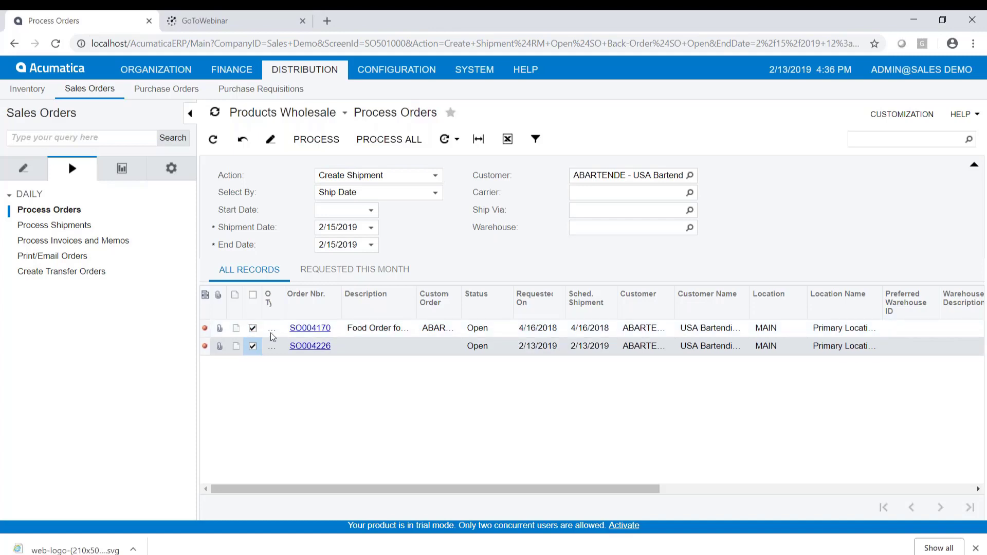
{"action": "left_click", "coordinate": [253, 329]}
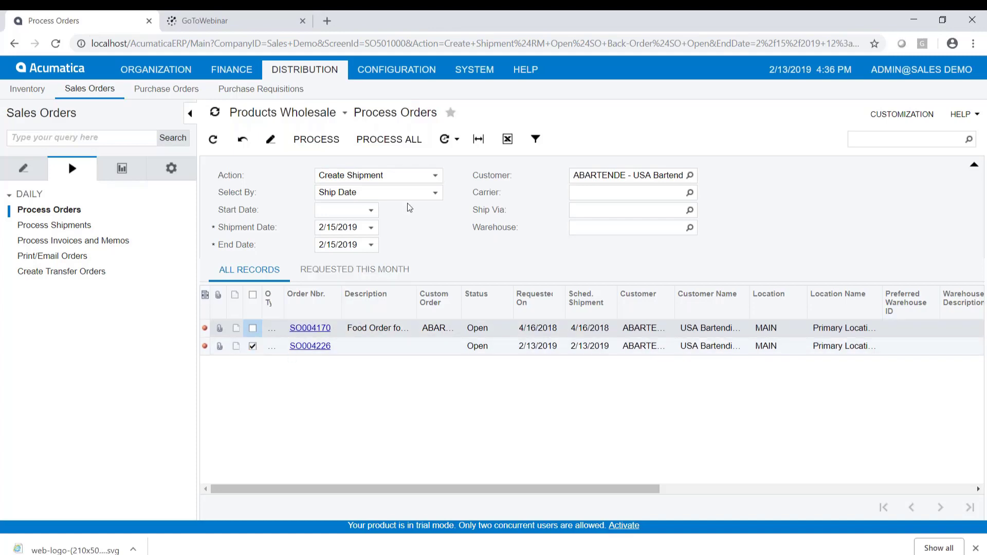
Step: Run the Create Shipment action on SO004226
{"action": "left_click", "coordinate": [435, 176]}
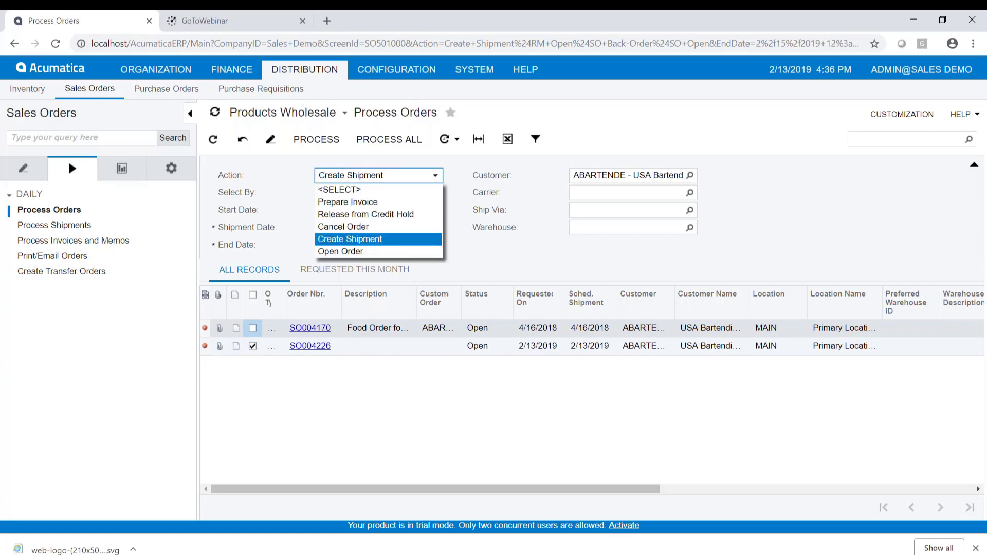
{"action": "left_click", "coordinate": [360, 236]}
{"action": "left_click", "coordinate": [323, 143]}
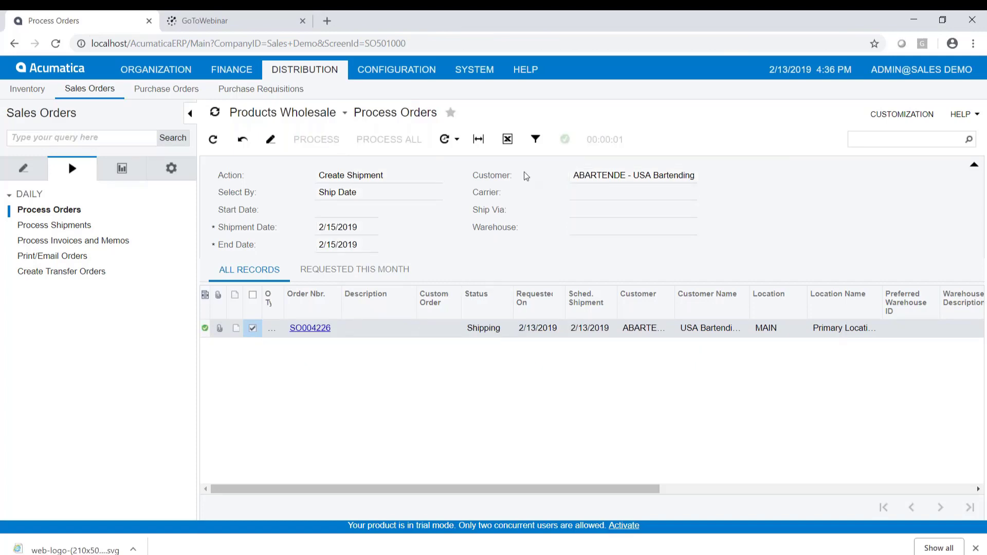
{"action": "left_click", "coordinate": [87, 222]}
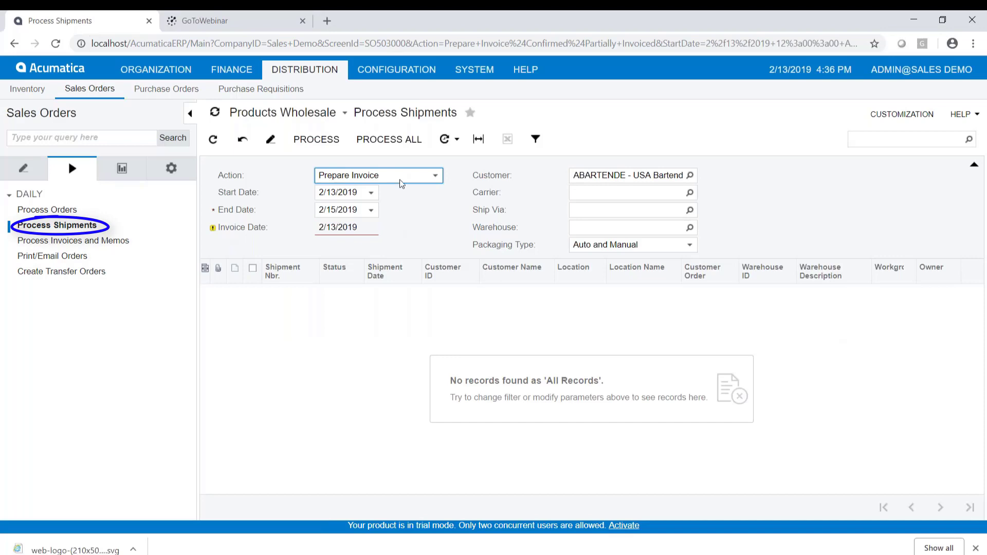
Step: Confirm shipment 001718 with the Confirm Shipment action
{"action": "left_click", "coordinate": [435, 176]}
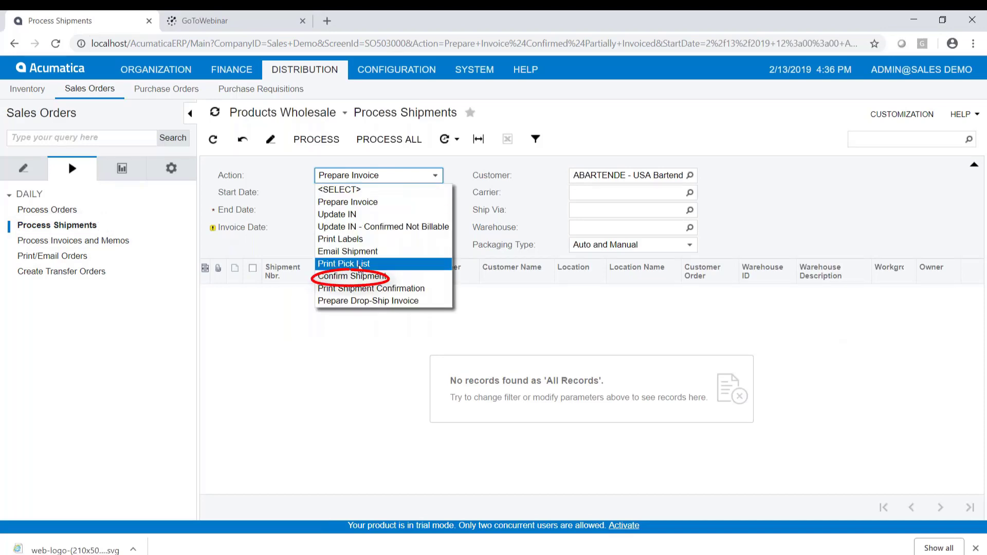
{"action": "left_click", "coordinate": [363, 277]}
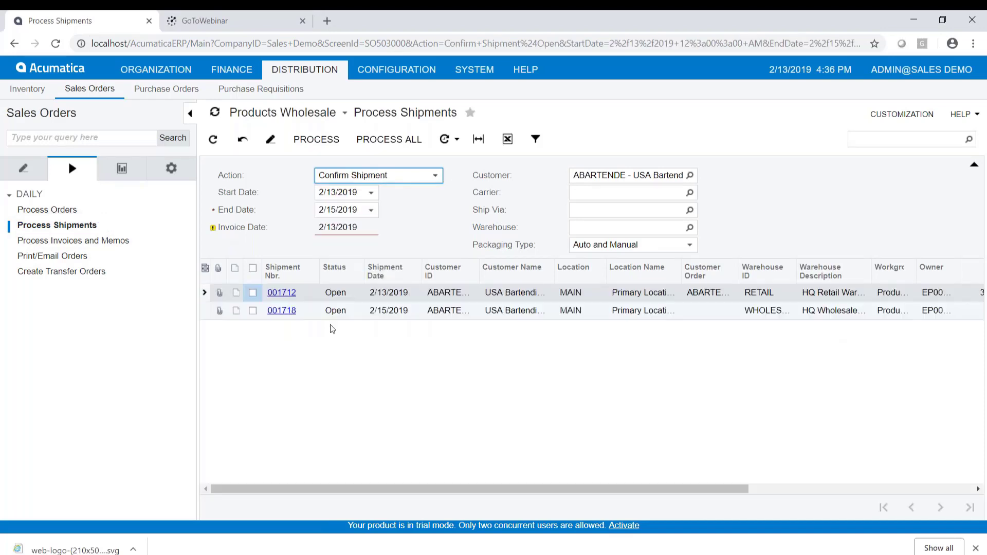
{"action": "left_click", "coordinate": [252, 311]}
{"action": "left_click", "coordinate": [329, 142]}
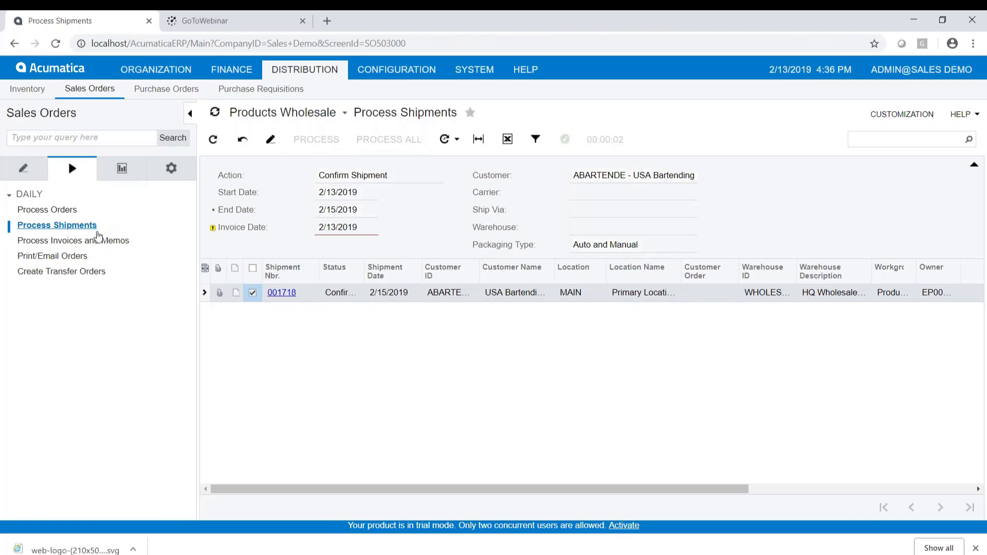
Step: Prepare the invoice for shipment 001718 with the Prepare Invoice action
{"action": "left_click", "coordinate": [94, 228]}
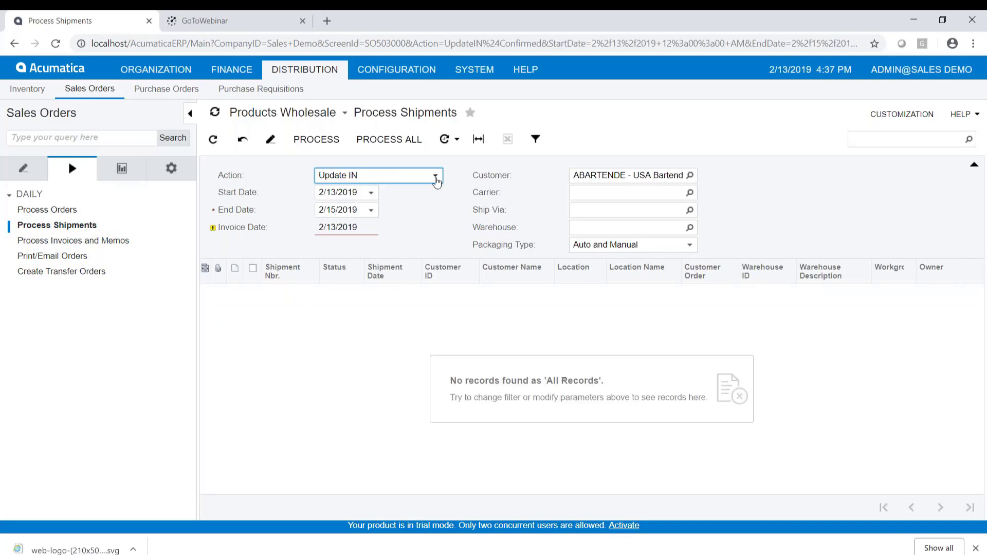
{"action": "left_click", "coordinate": [435, 176]}
{"action": "left_click", "coordinate": [377, 202]}
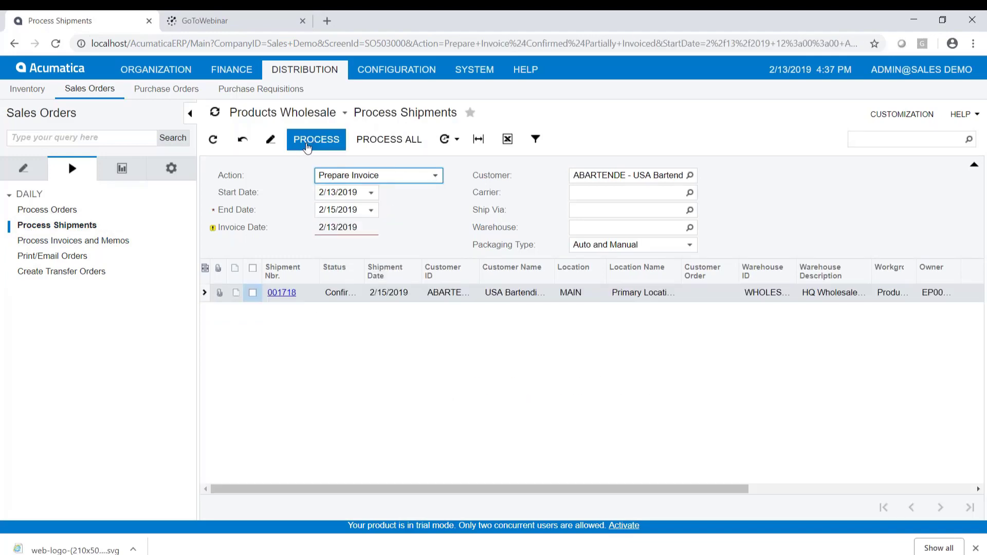
{"action": "left_click", "coordinate": [252, 293]}
{"action": "left_click", "coordinate": [331, 140]}
{"action": "left_click", "coordinate": [107, 242]}
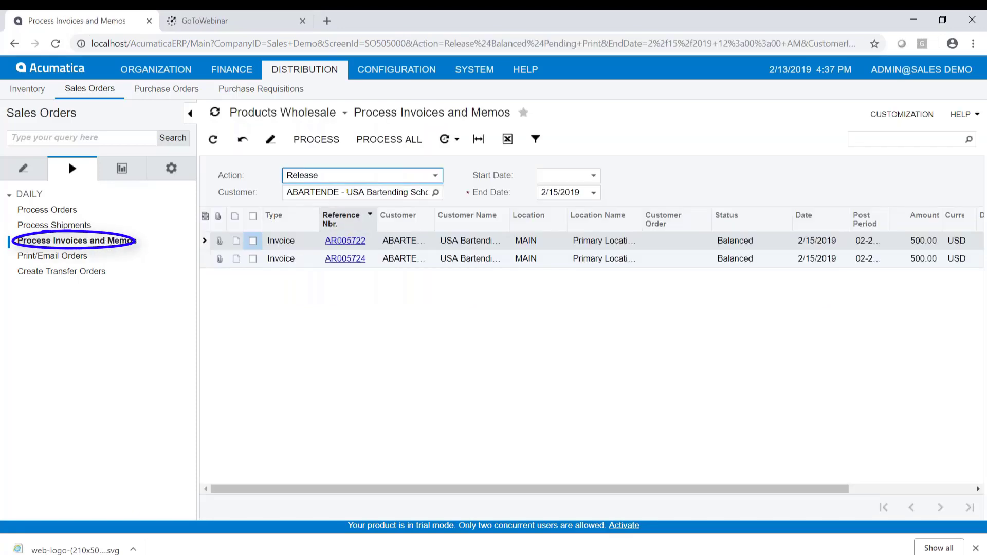
Step: Release the 500.00 invoice AR005724
{"action": "left_click", "coordinate": [252, 259]}
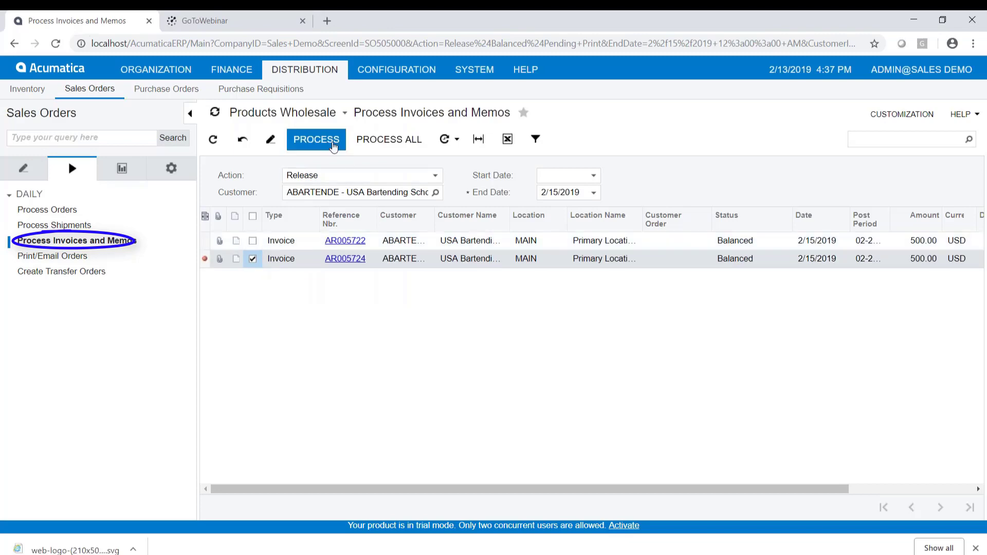
{"action": "left_click", "coordinate": [331, 145]}
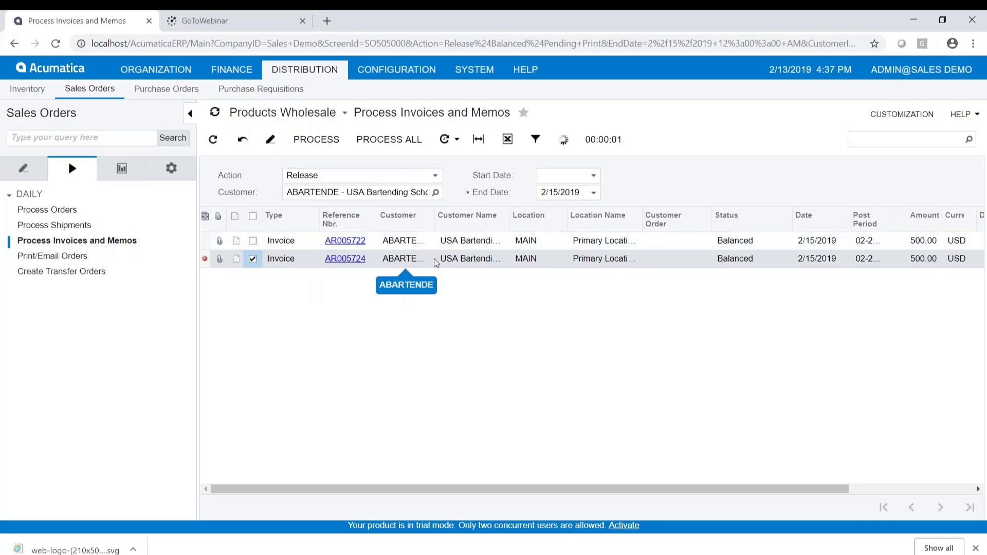